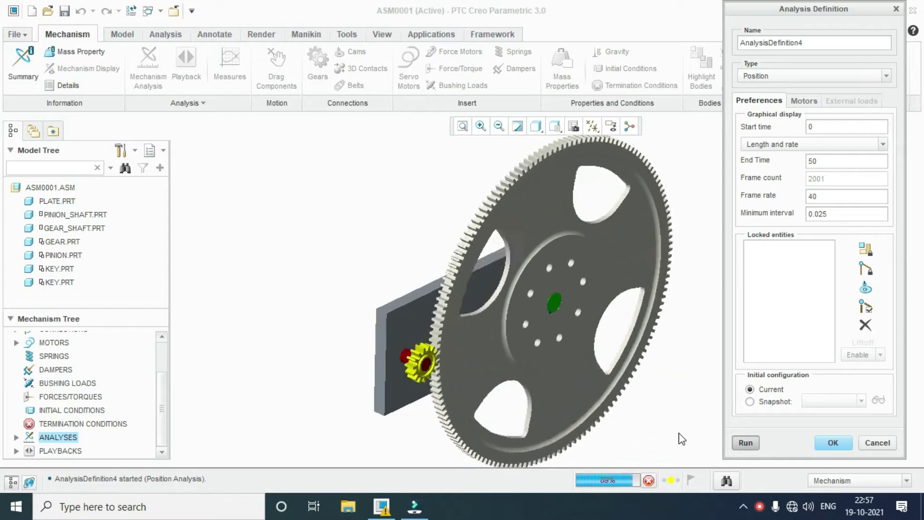
Run AnalysisDefinition4 (0 to 50 s) and overwrite its previous results
left_click(745, 443)
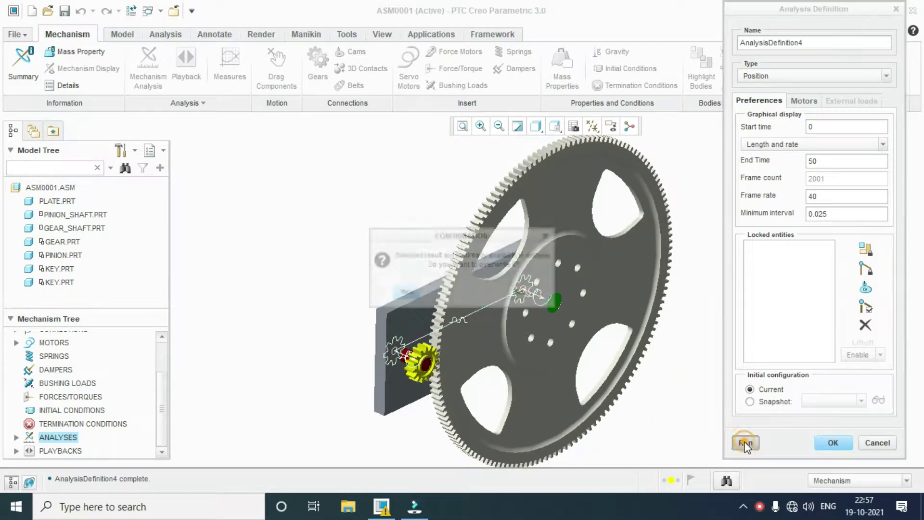
left_click(410, 293)
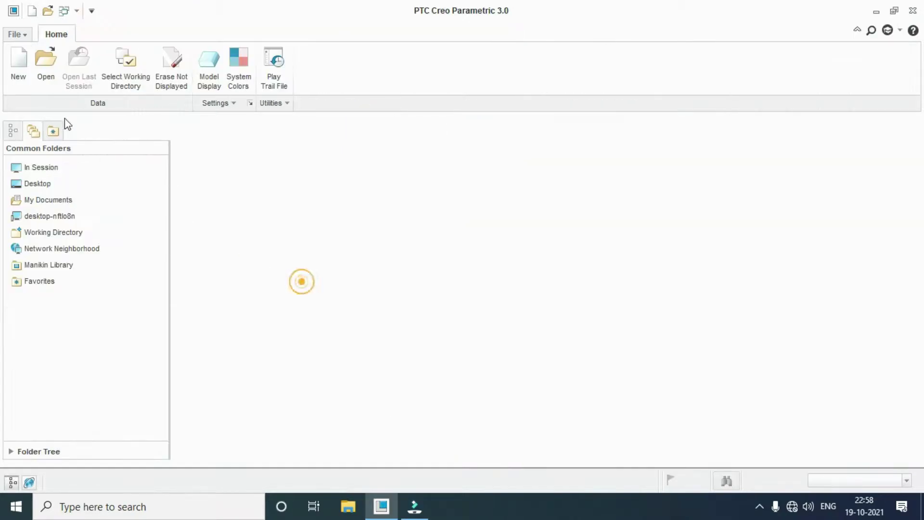
Create assembly ASM0002 from the mmns_asm_design template instead of the default template
left_click(19, 67)
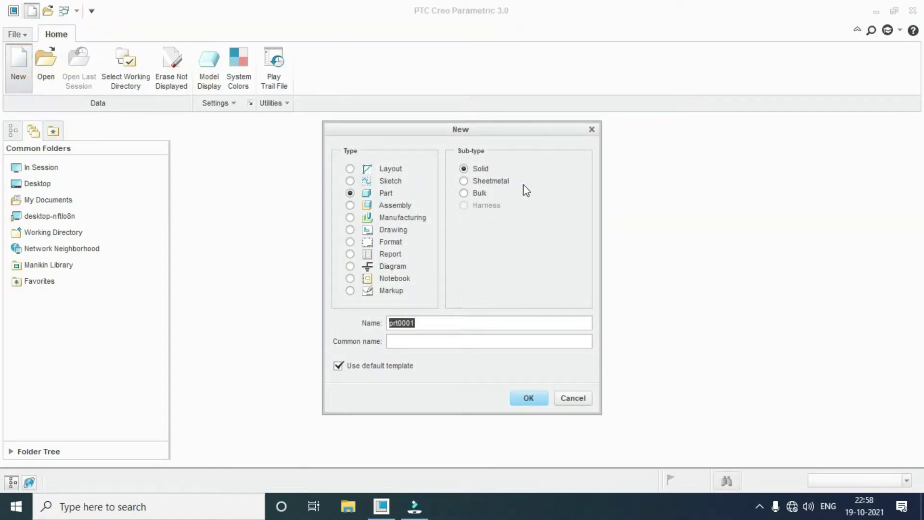
left_click(388, 230)
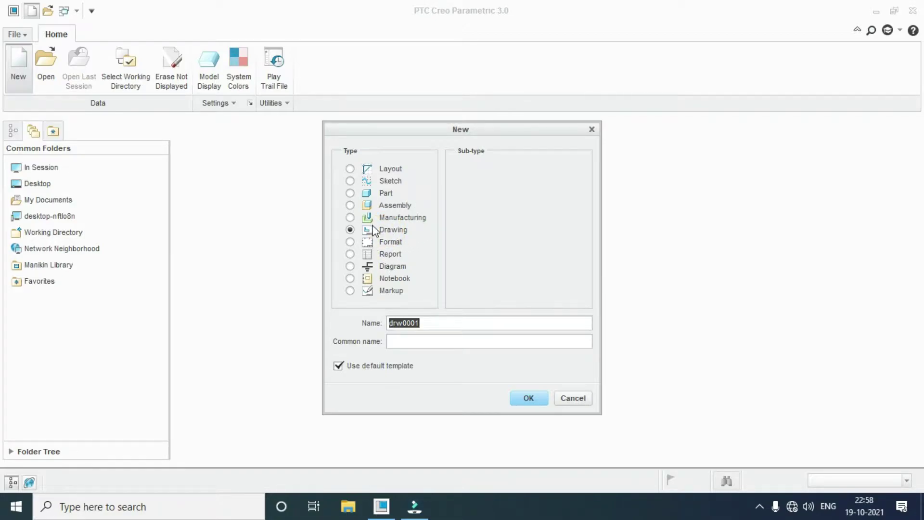
left_click(393, 205)
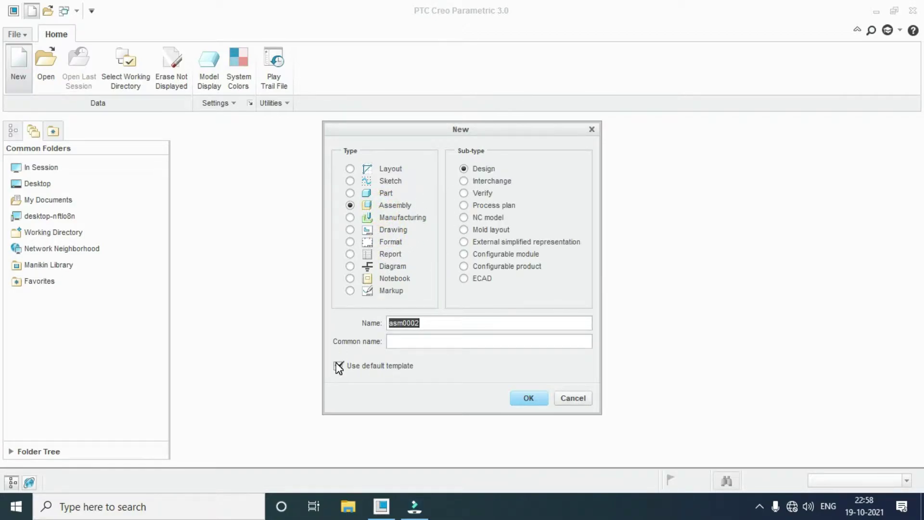
left_click(513, 398)
left_click(559, 211)
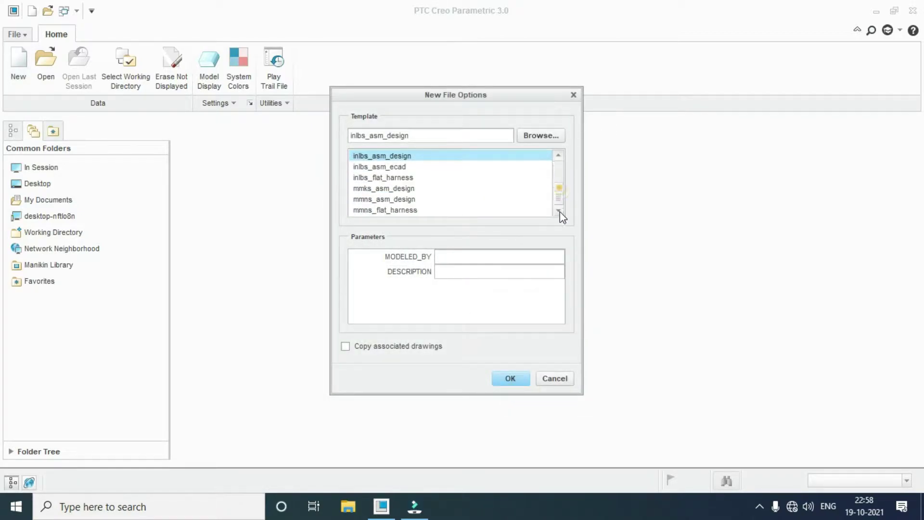
left_click(376, 200)
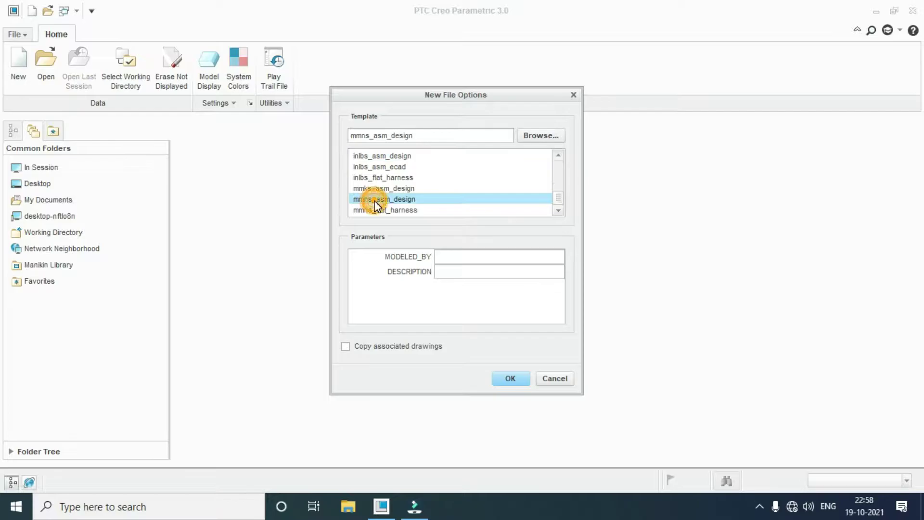
left_click(511, 378)
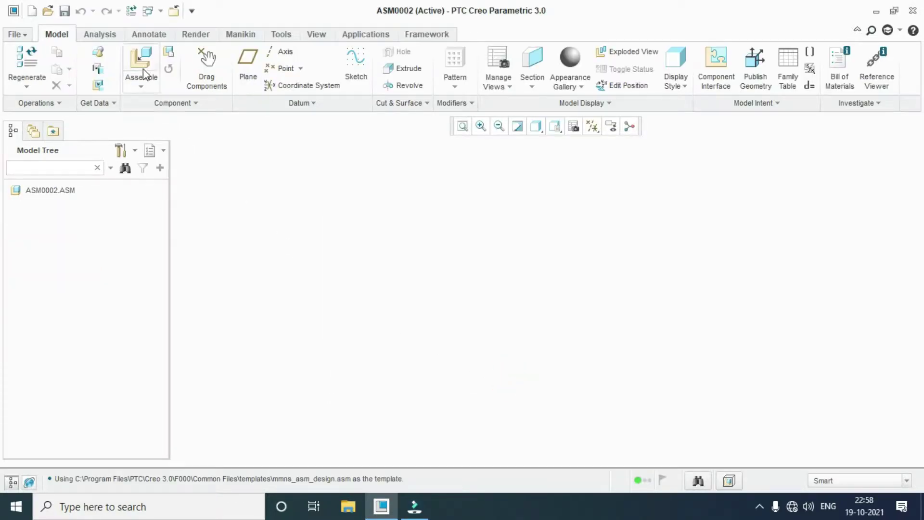
Add plate.prt to the assembly, fixed with a Default constraint
left_click(143, 72)
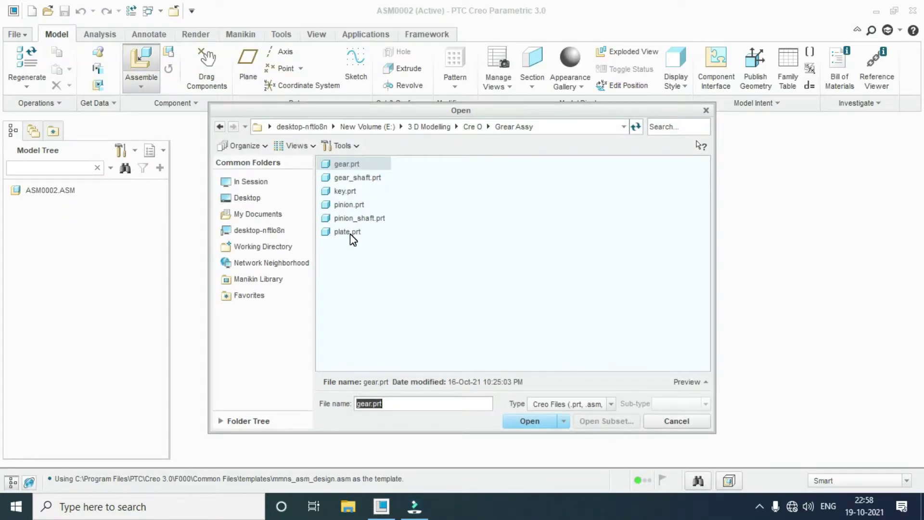
left_click(349, 233)
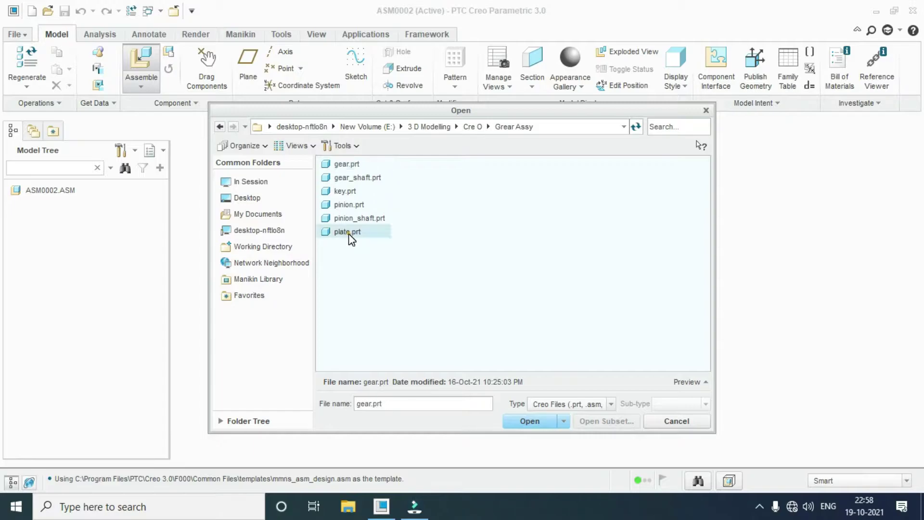
left_click(687, 382)
scroll(570, 343, "up", 3)
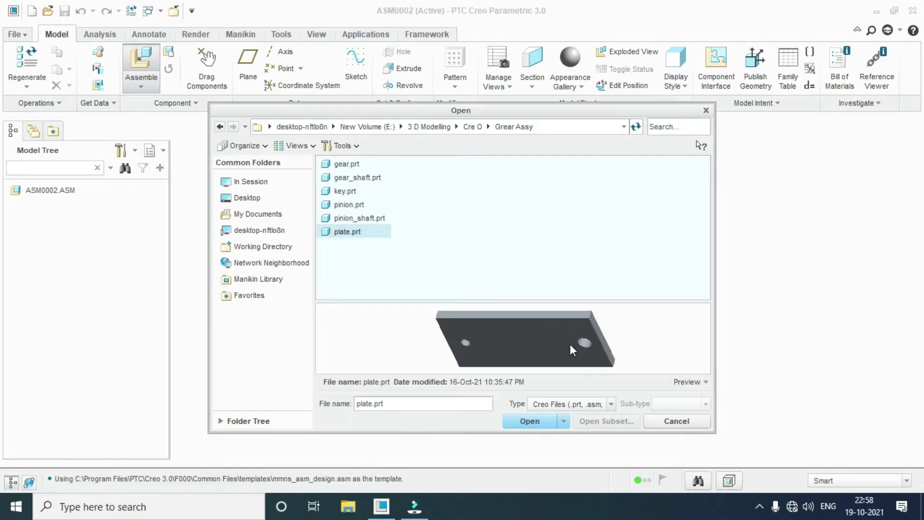
left_click(551, 422)
middle_click_drag(363, 230, 385, 223)
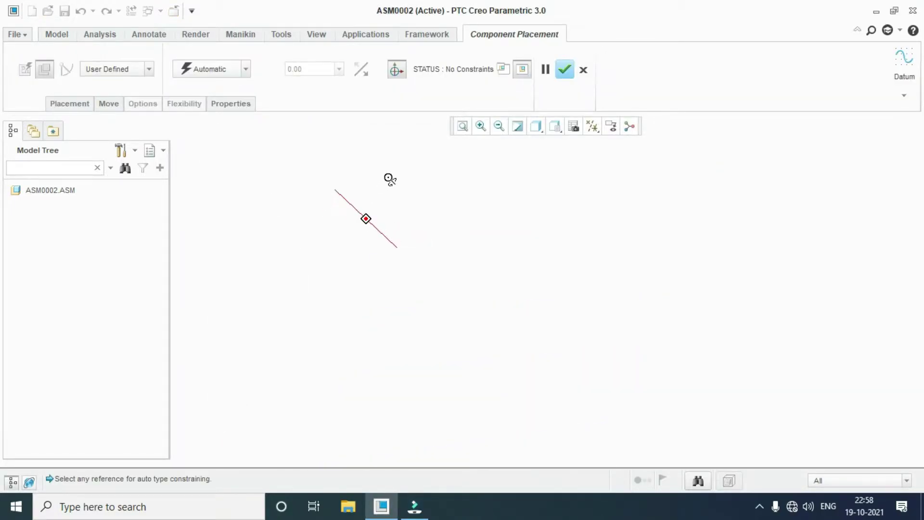
left_click(226, 70)
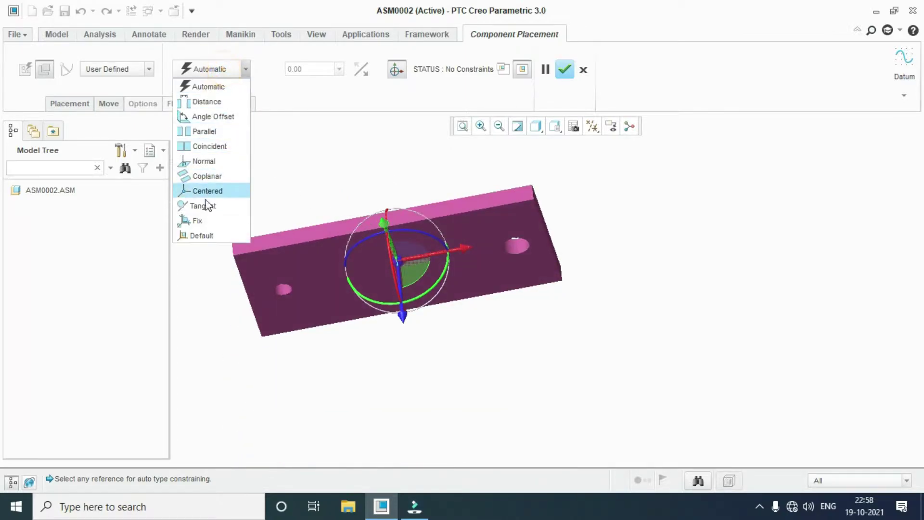
left_click(206, 235)
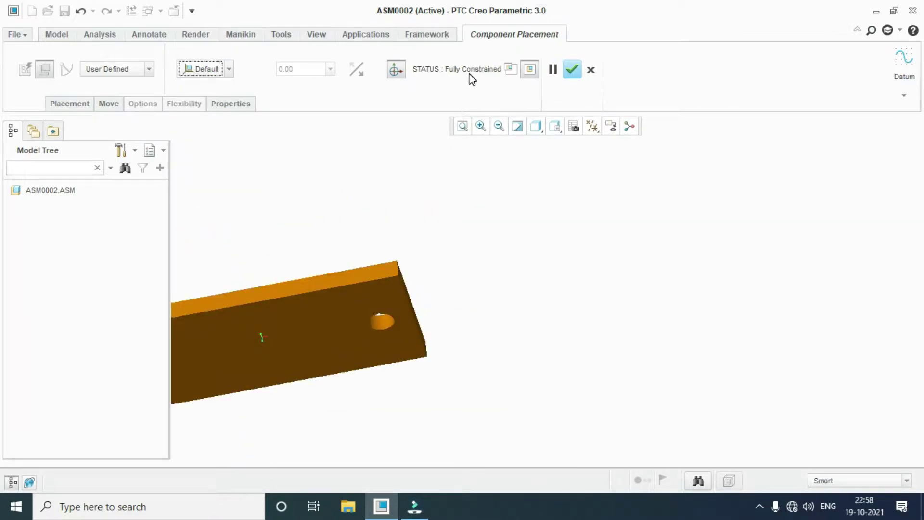
left_click(572, 69)
Zoom to check the placed plate and bring up the part chooser for the next component
scroll(527, 254, "up", 2)
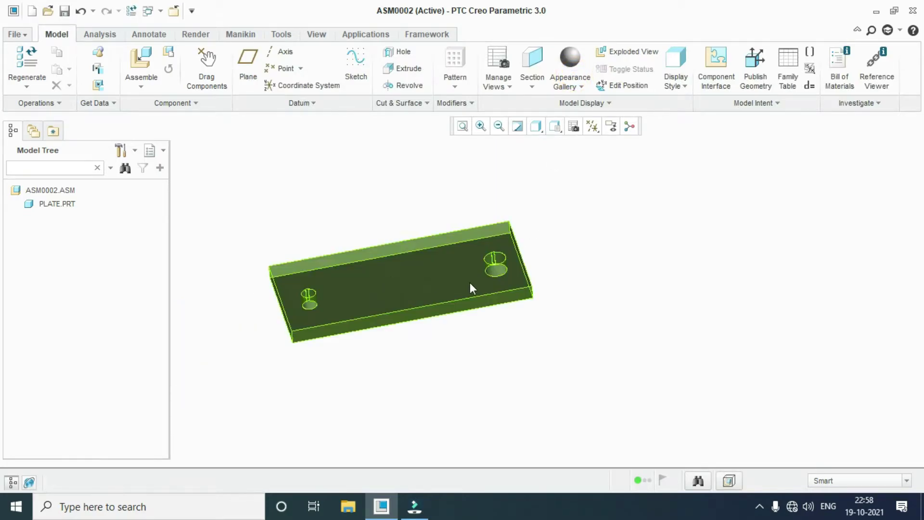
scroll(530, 252, "up", 2)
scroll(531, 252, "down", 1)
scroll(427, 295, "up", 2)
scroll(376, 285, "down", 2)
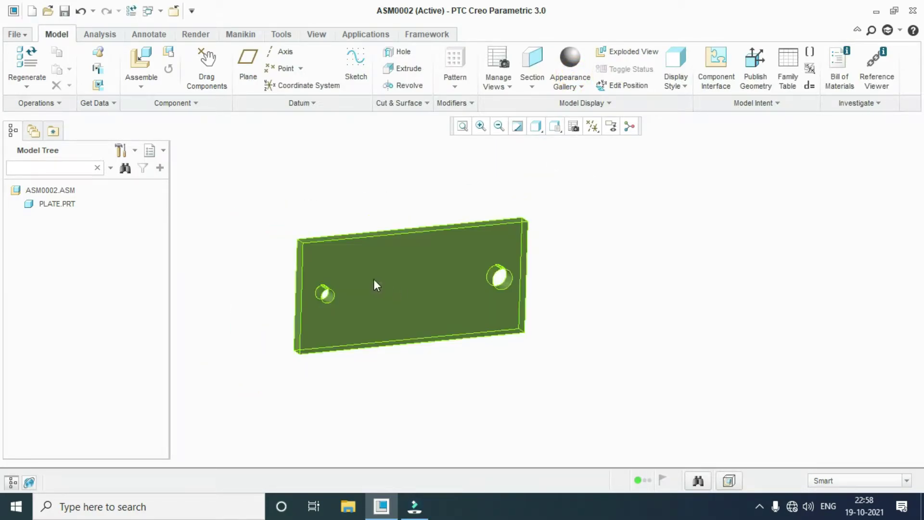
left_click(141, 63)
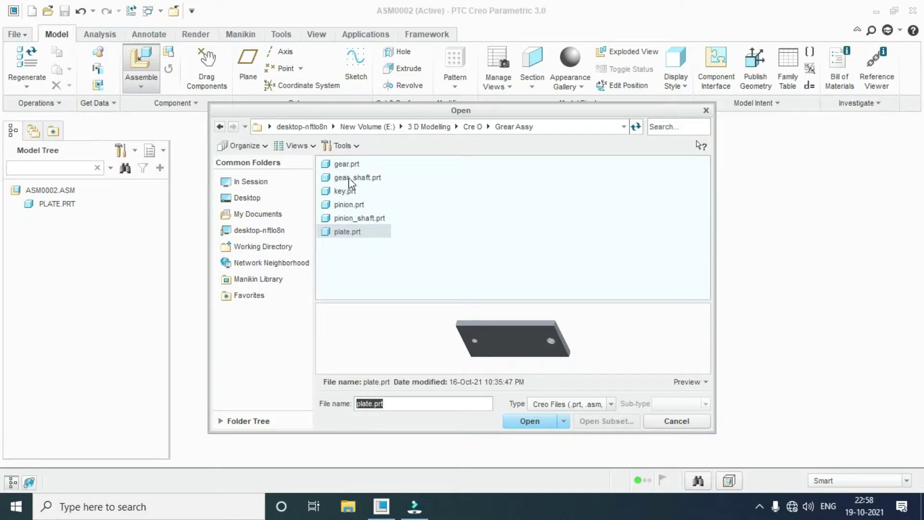
Load pinion_shaft.prt and set its connection type to Pin
left_click(345, 220)
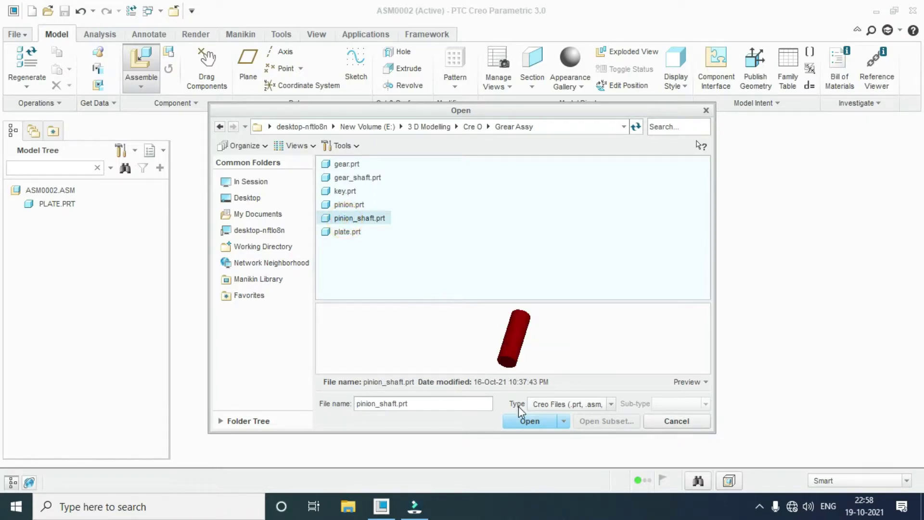
left_click(527, 421)
scroll(471, 307, "down", 2)
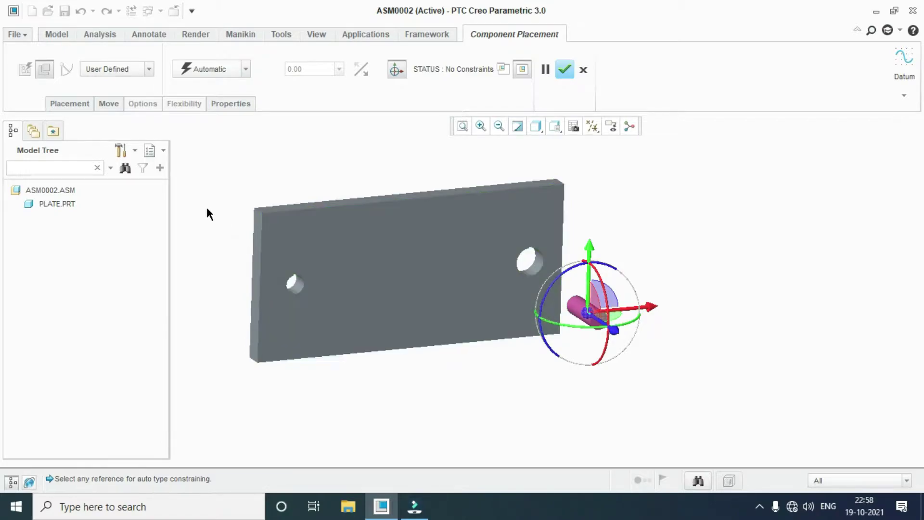
left_click(131, 71)
left_click(118, 109)
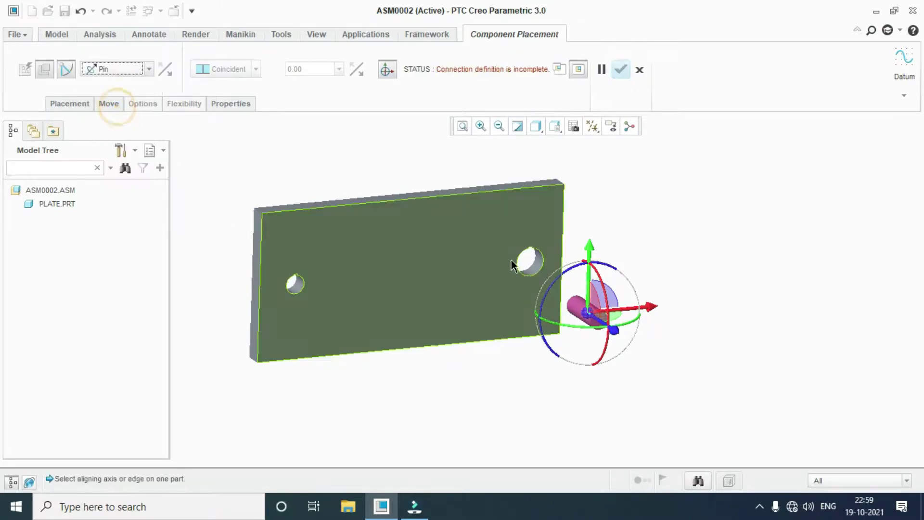
scroll(585, 305, "down", 3)
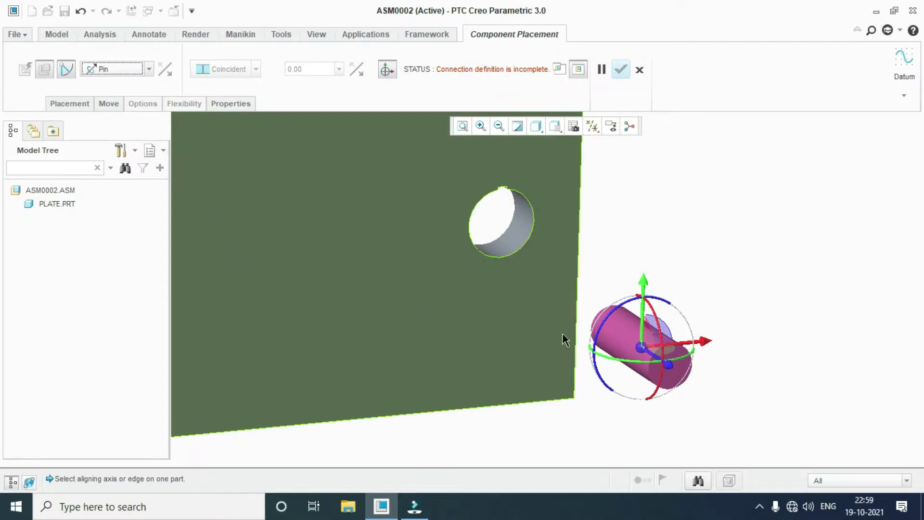
Show all datum types and pick the pinion shaft's axis for the pin alignment
left_click(593, 127)
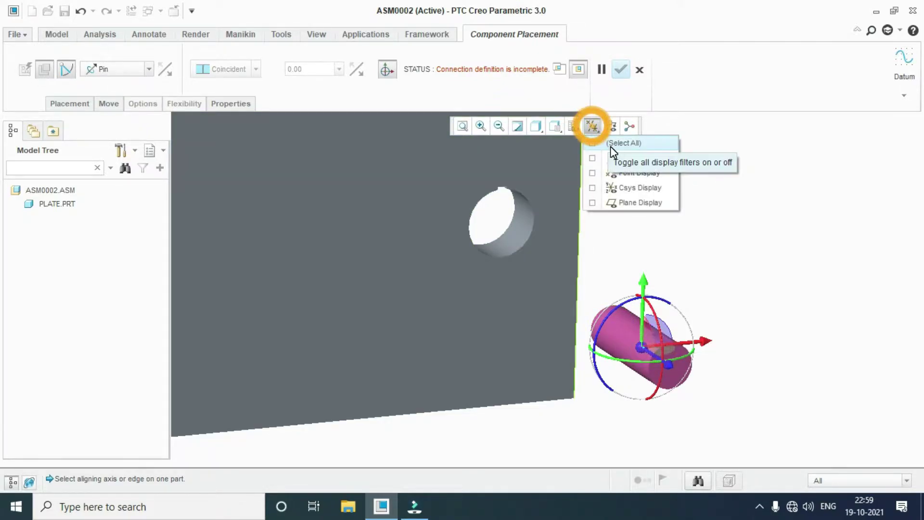
left_click(610, 144)
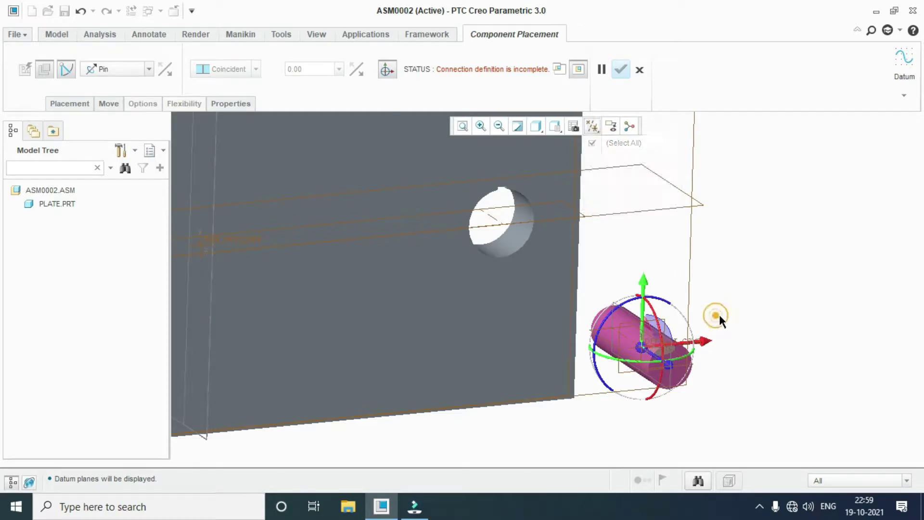
scroll(716, 316, "up", 3)
scroll(664, 310, "down", 5)
scroll(673, 328, "down", 3)
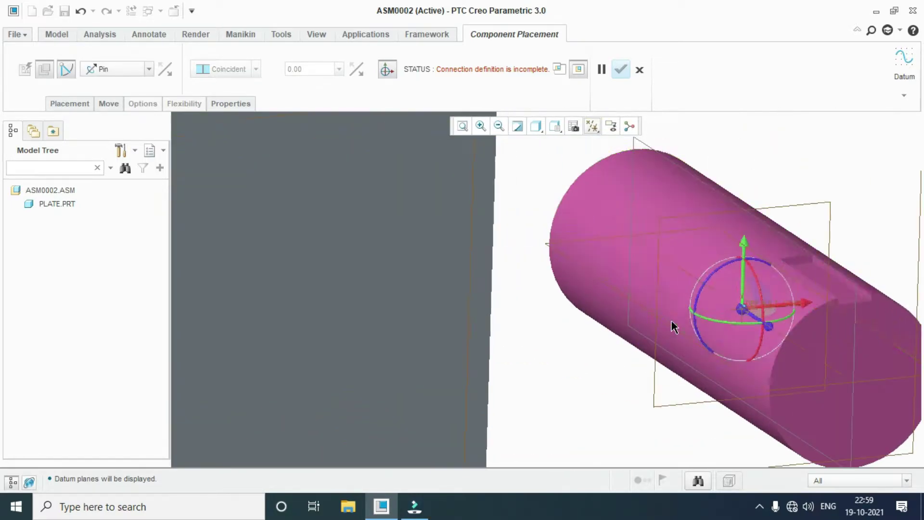
left_click(692, 279)
scroll(698, 297, "up", 3)
scroll(698, 296, "up", 2)
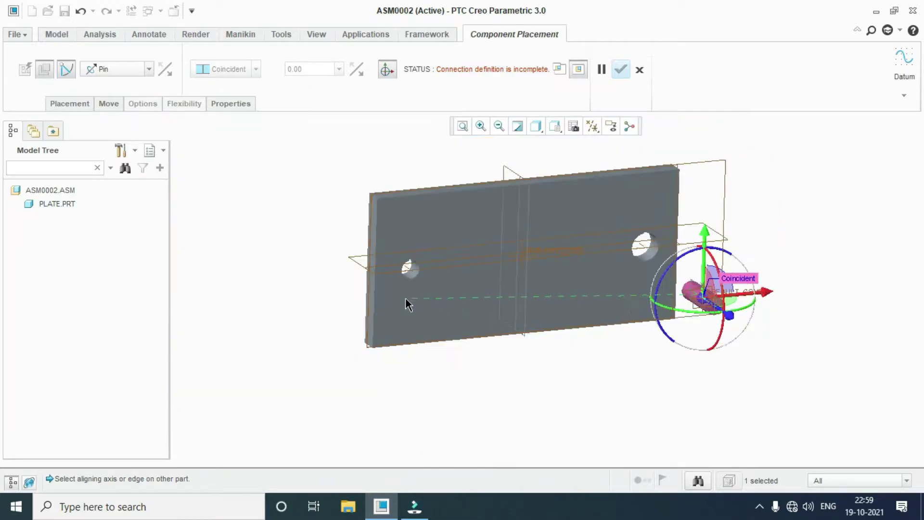
scroll(414, 289, "down", 5)
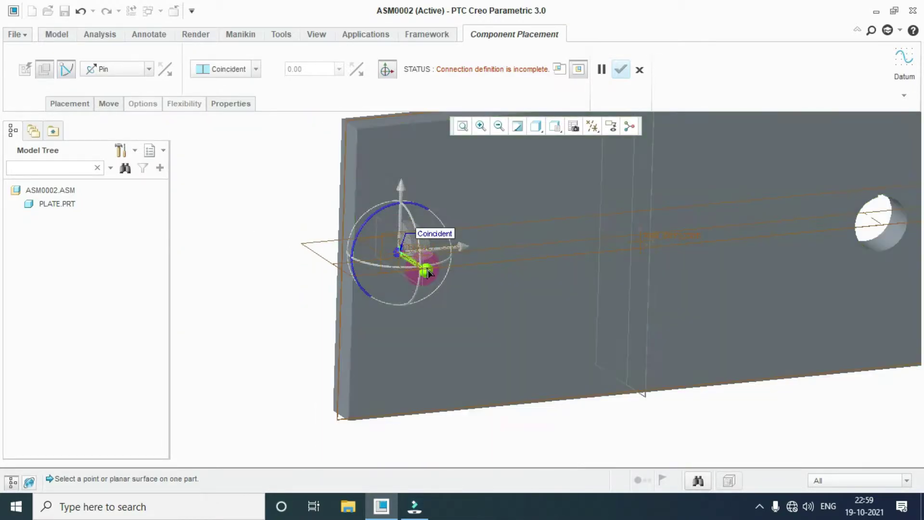
scroll(436, 265, "down", 3)
scroll(437, 267, "down", 3)
scroll(437, 265, "up", 3)
Seat the shaft end face against the plate face, completing the Pin connection
left_click(594, 352)
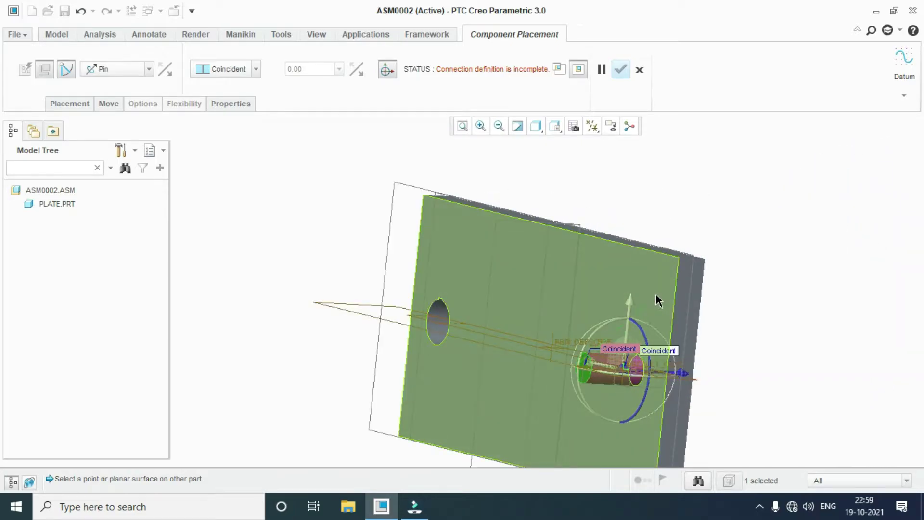
left_click(659, 301)
middle_click_drag(659, 301, 471, 134)
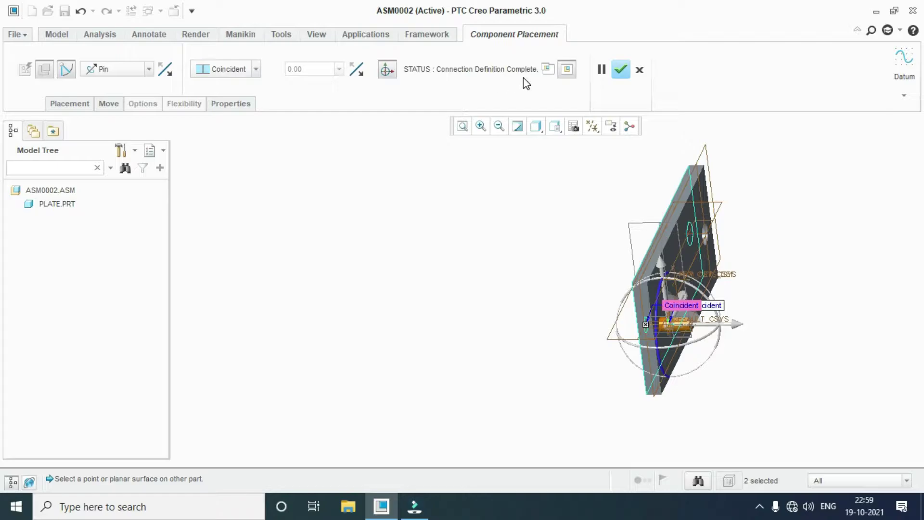
left_click(618, 72)
key("ctrl+d")
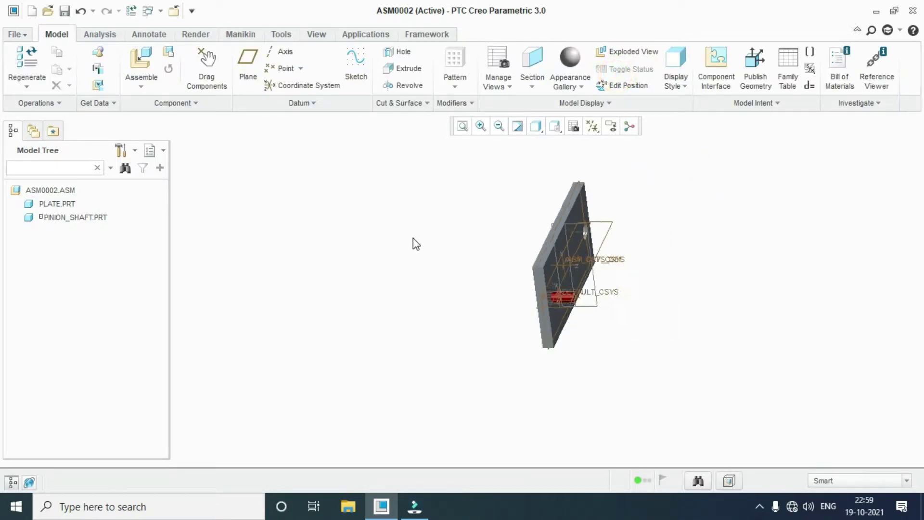
left_click(155, 60)
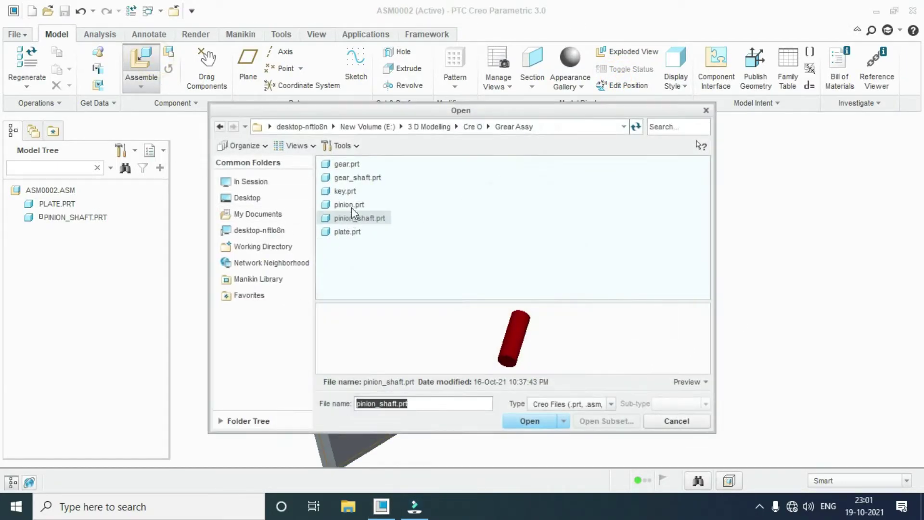
Load gear_shaft.prt and set its connection type to Pin
left_click(362, 179)
left_click(530, 420)
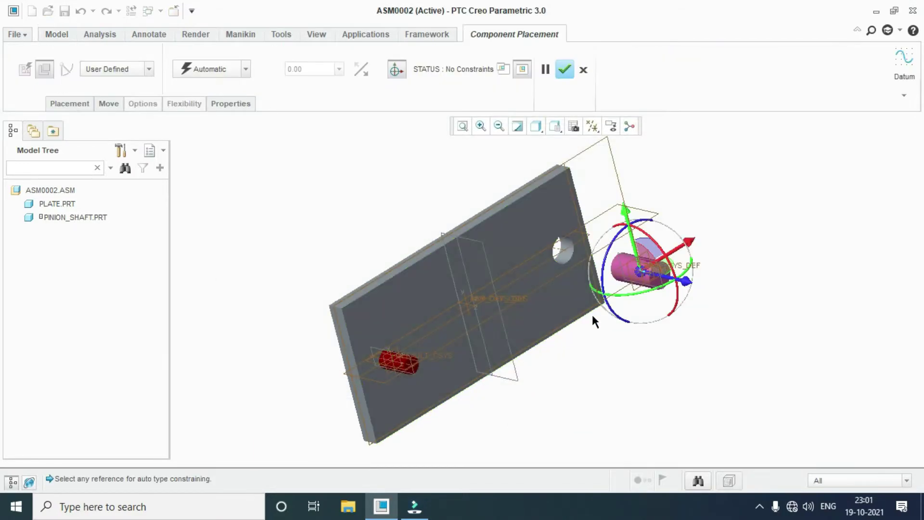
left_click(110, 69)
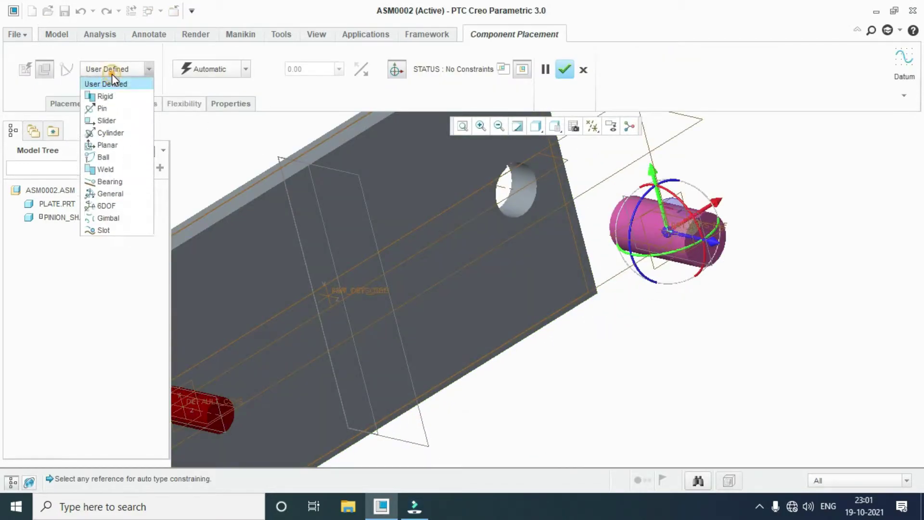
left_click(104, 109)
scroll(654, 238, "up", 2)
scroll(660, 206, "up", 2)
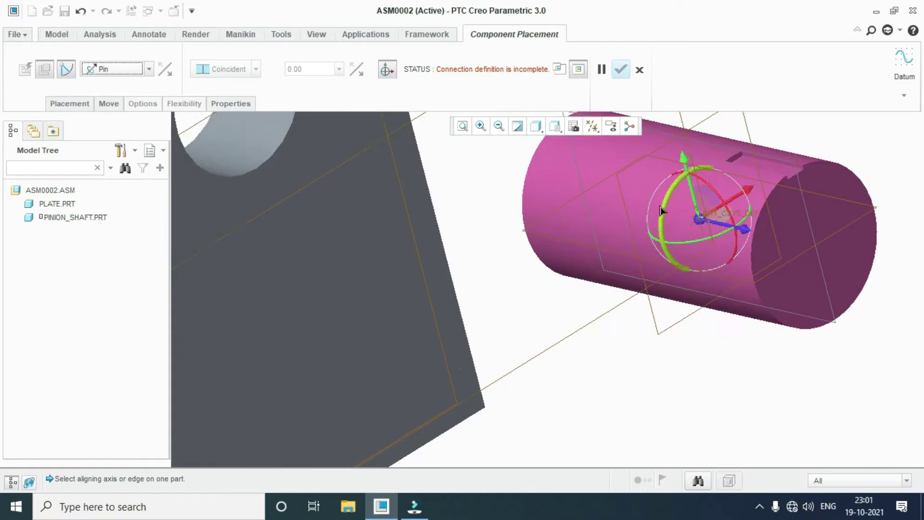
Align the gear shaft's axis with the plate hole's axis
left_click(616, 206)
scroll(616, 206, "down", 2)
scroll(616, 206, "down", 1)
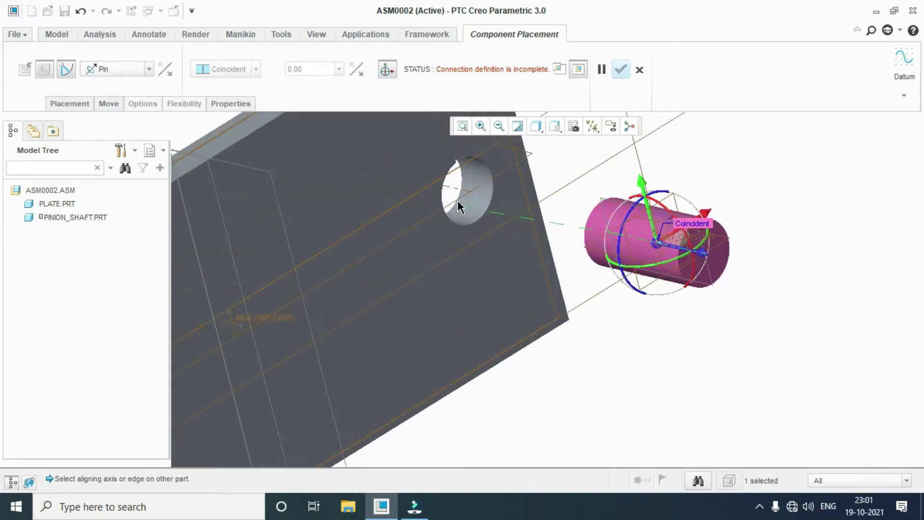
left_click(462, 191)
scroll(580, 247, "down", 3)
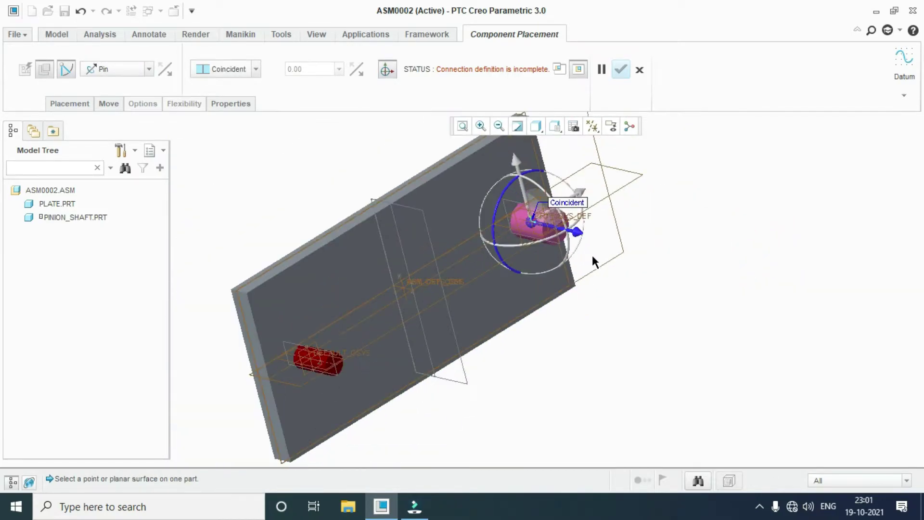
scroll(578, 252, "up", 3)
scroll(642, 266, "down", 2)
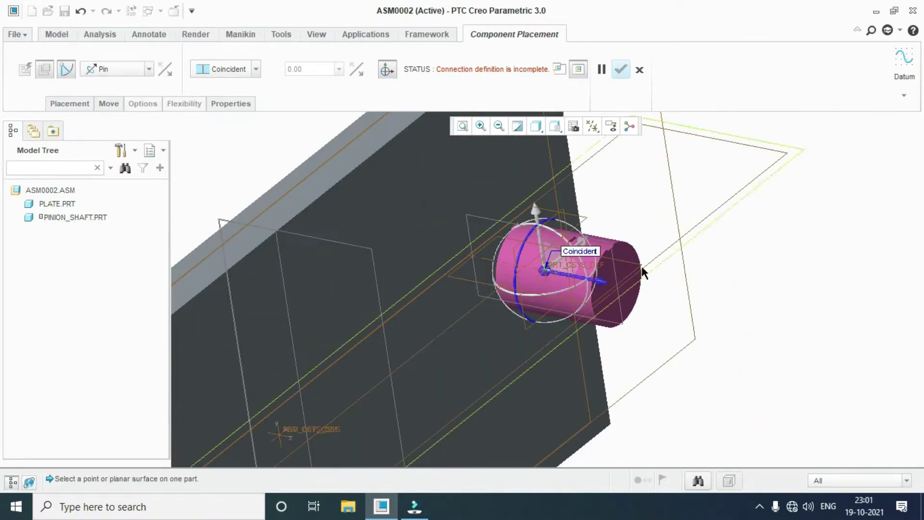
scroll(682, 282, "down", 1)
middle_click_drag(682, 282, 717, 288)
scroll(576, 279, "up", 3)
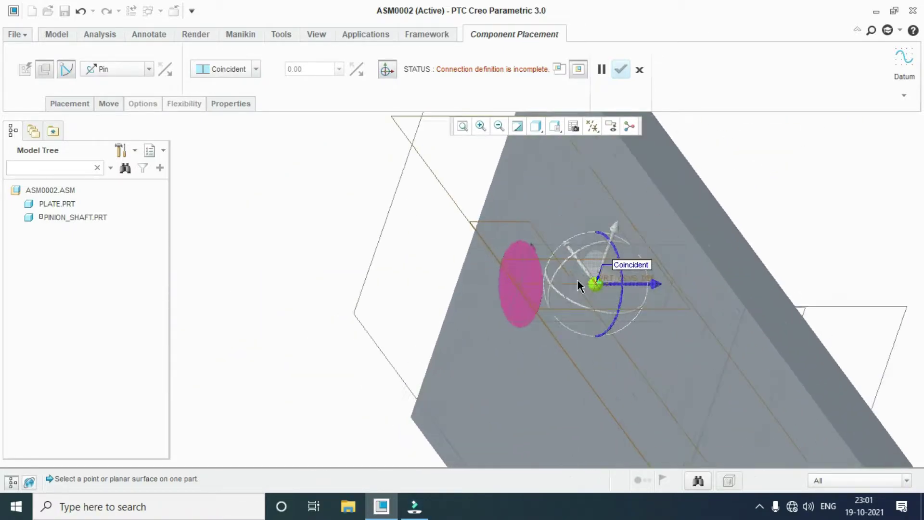
Seat the gear shaft's end face against the plate face and accept the placement
left_click(528, 284)
left_click(548, 214)
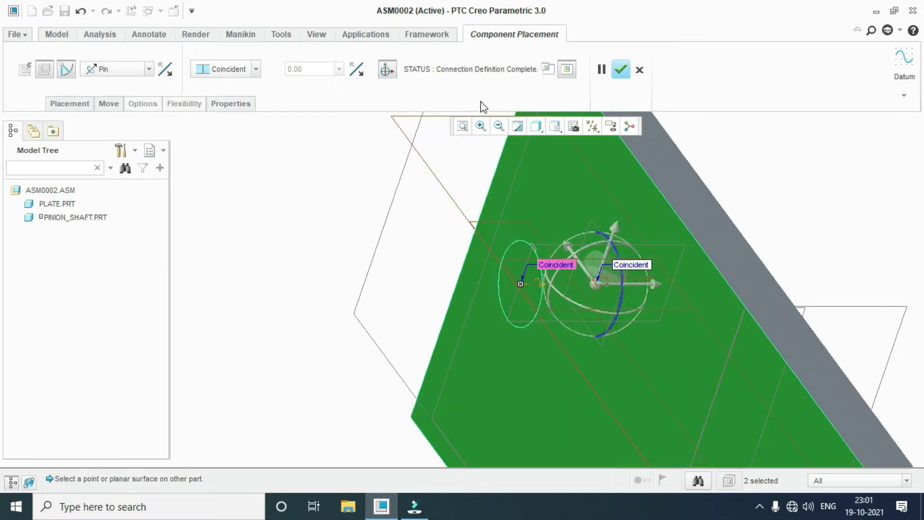
left_click(620, 71)
mouse_move(402, 188)
middle_mouse_down()
mouse_move(677, 229)
mouse_move(605, 189)
mouse_move(606, 206)
mouse_move(450, 355)
middle_mouse_up()
scroll(450, 354, "down", 3)
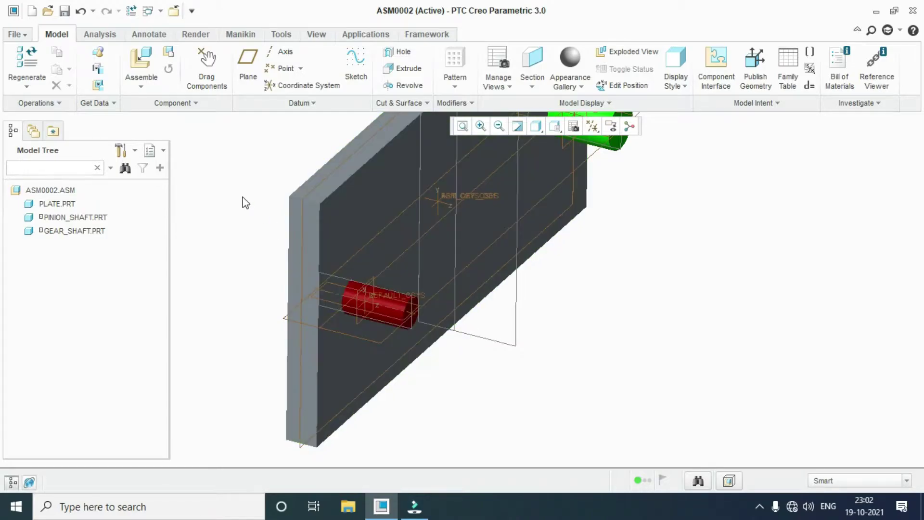
left_click(148, 62)
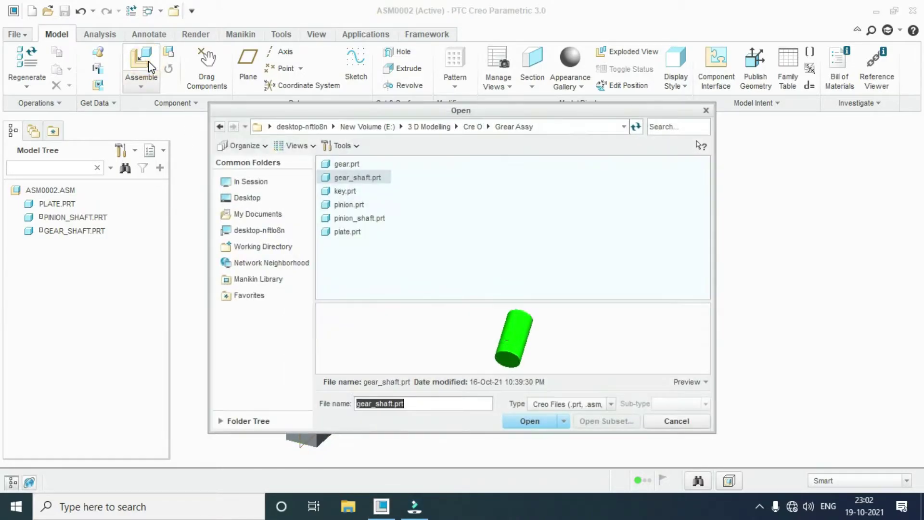
Load pinion.prt and set its first placement constraint to Coincident
left_click(350, 205)
left_click(525, 420)
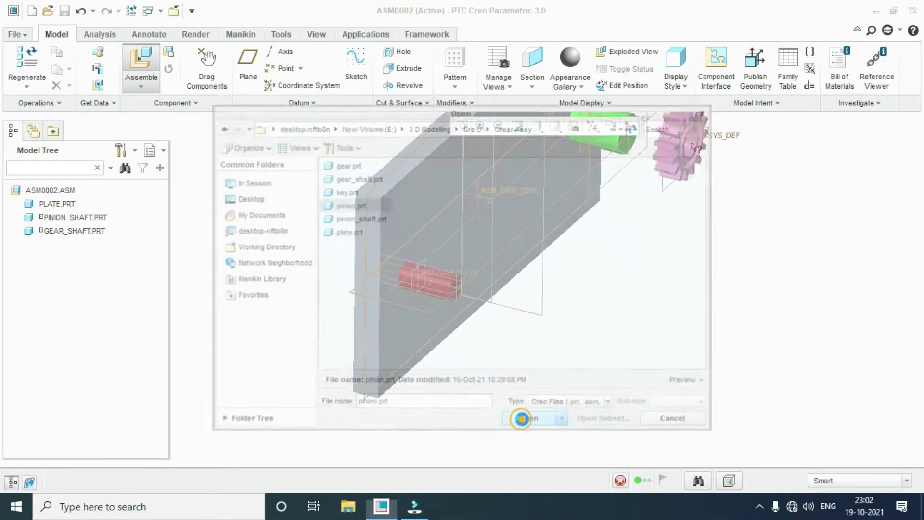
scroll(663, 197, "down", 3)
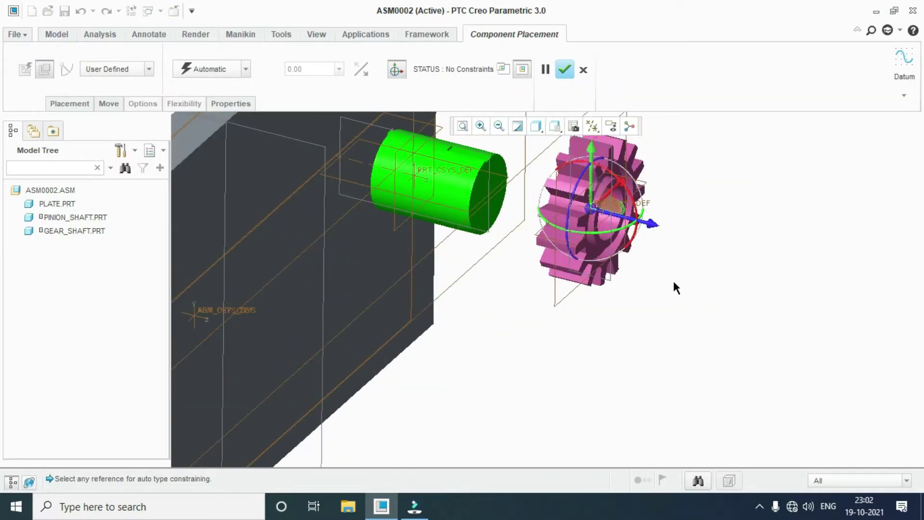
left_click(70, 104)
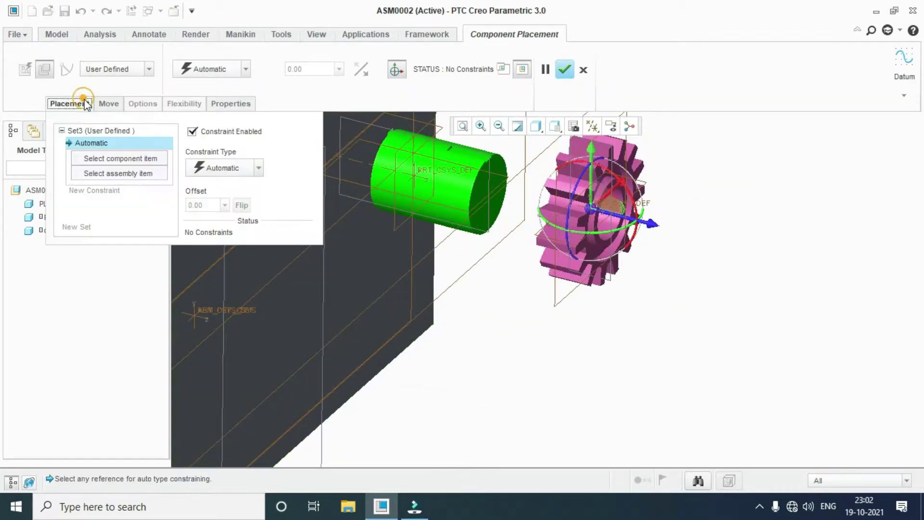
left_click(228, 170)
left_click(246, 231)
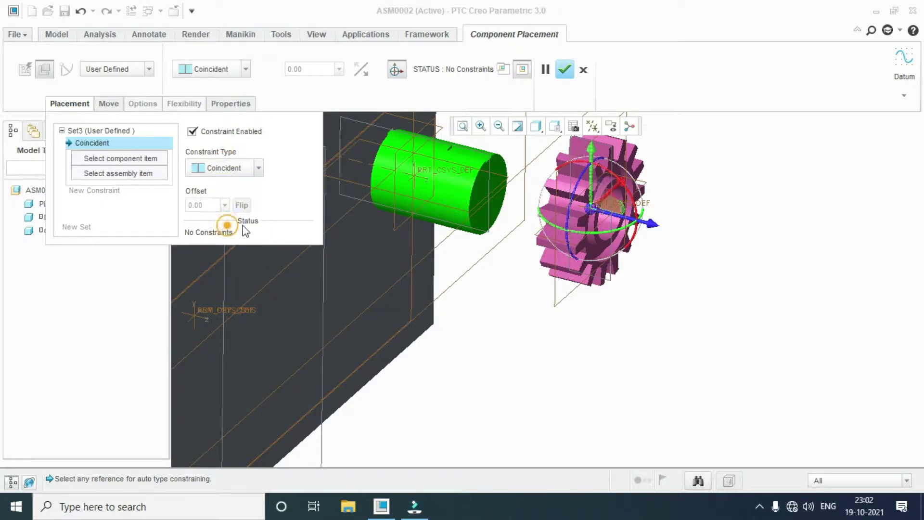
Make the pinion's axis coincident with the red pinion shaft's axis
scroll(584, 227, "down", 3)
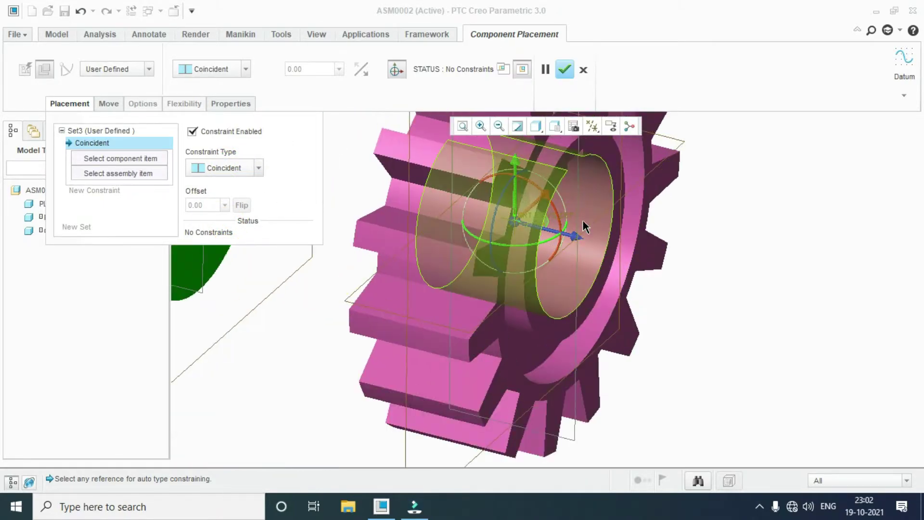
scroll(556, 233, "down", 2)
scroll(547, 241, "up", 1)
scroll(545, 241, "up", 4)
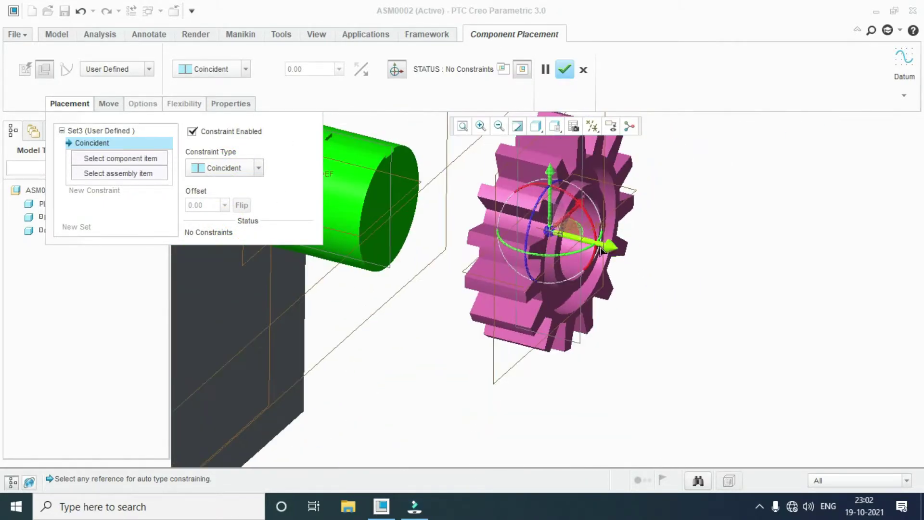
scroll(666, 264, "down", 2)
scroll(658, 264, "up", 1)
middle_click_drag(649, 268, 748, 340)
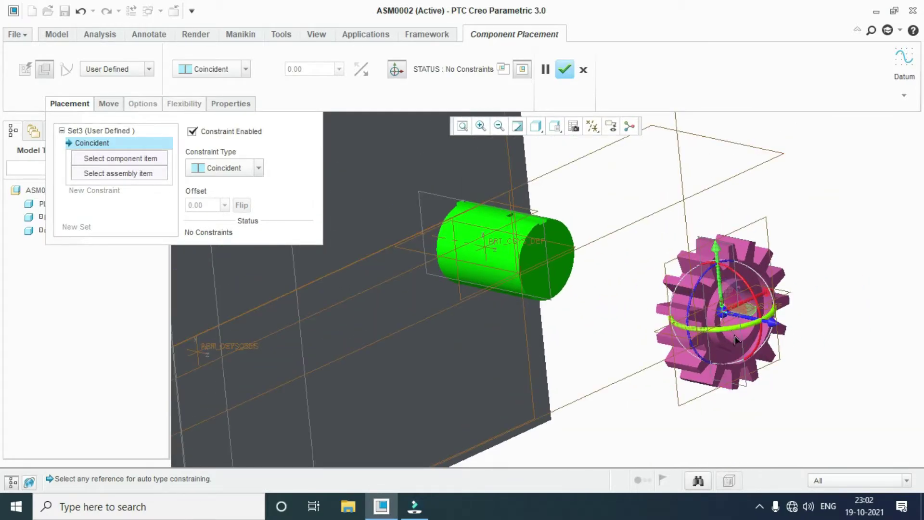
scroll(689, 287, "down", 4)
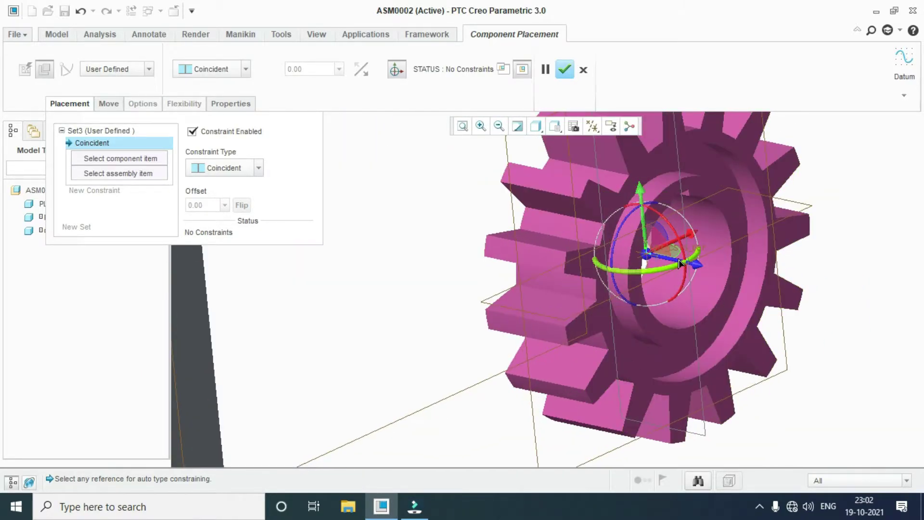
left_click(632, 255)
scroll(632, 255, "up", 3)
scroll(501, 313, "up", 2)
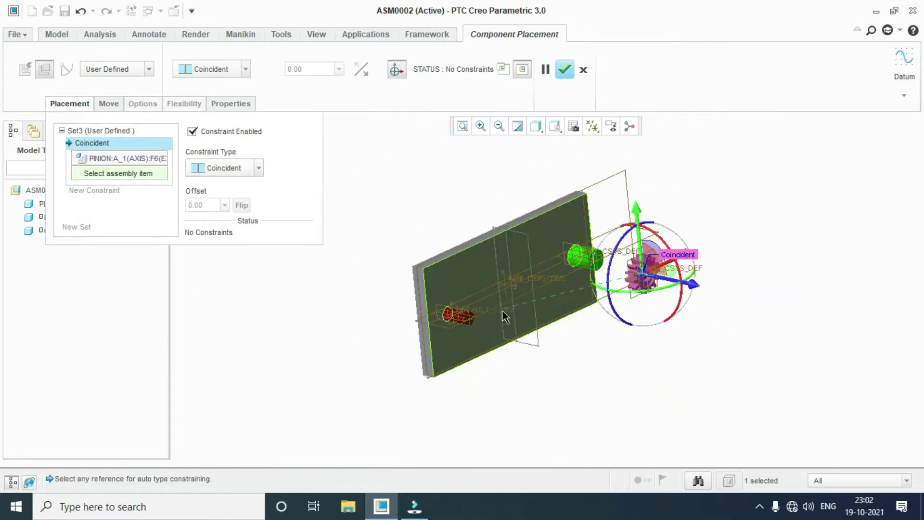
scroll(452, 317, "down", 2)
scroll(440, 322, "down", 3)
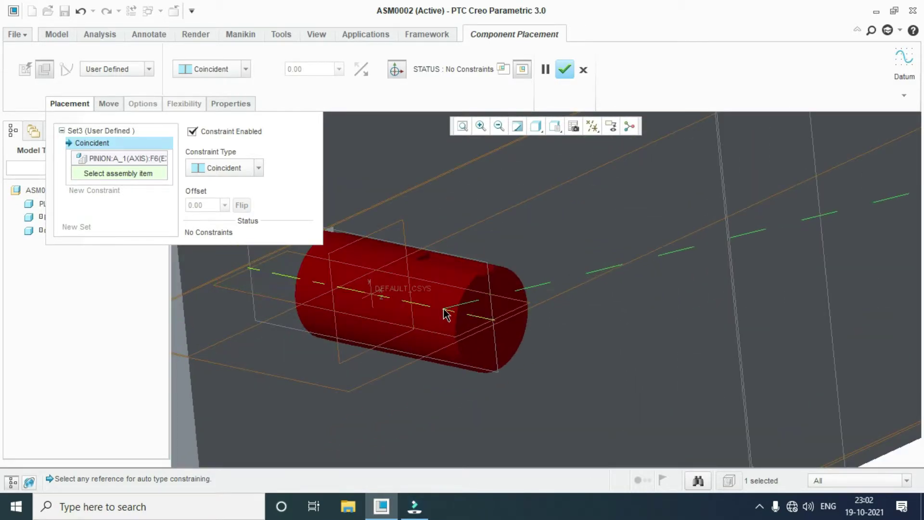
left_click(442, 313)
scroll(473, 318, "down", 2)
scroll(473, 318, "down", 2)
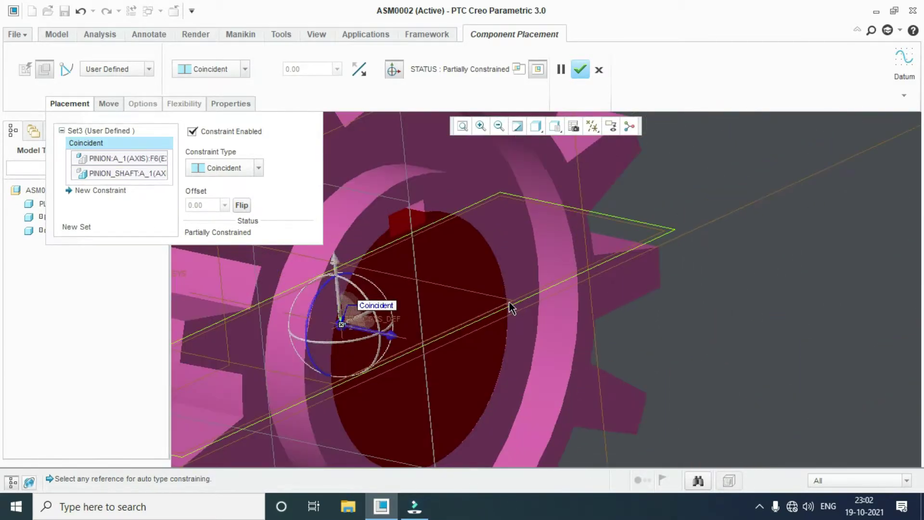
Add a second Coincident constraint between pinion face and shaft face, then accept
left_click(114, 191)
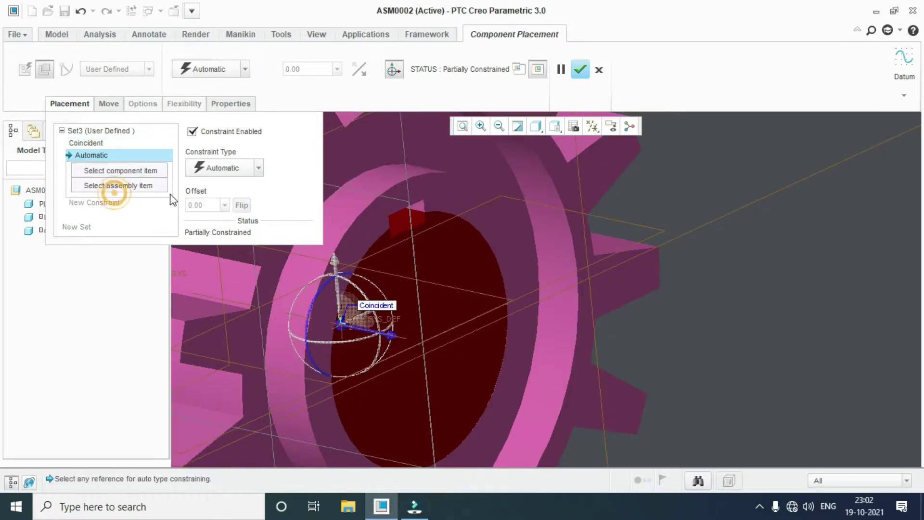
scroll(254, 227, "down", 1)
left_click(254, 232)
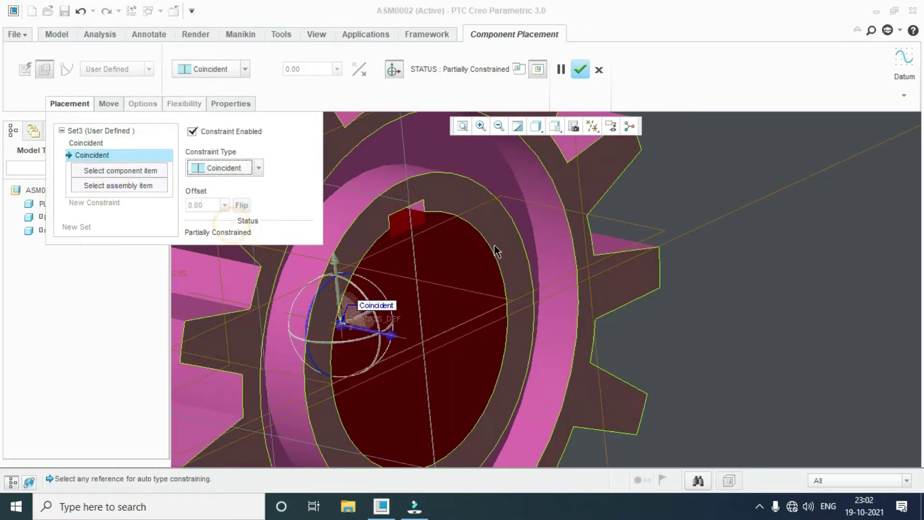
left_click(493, 234)
left_click(472, 268)
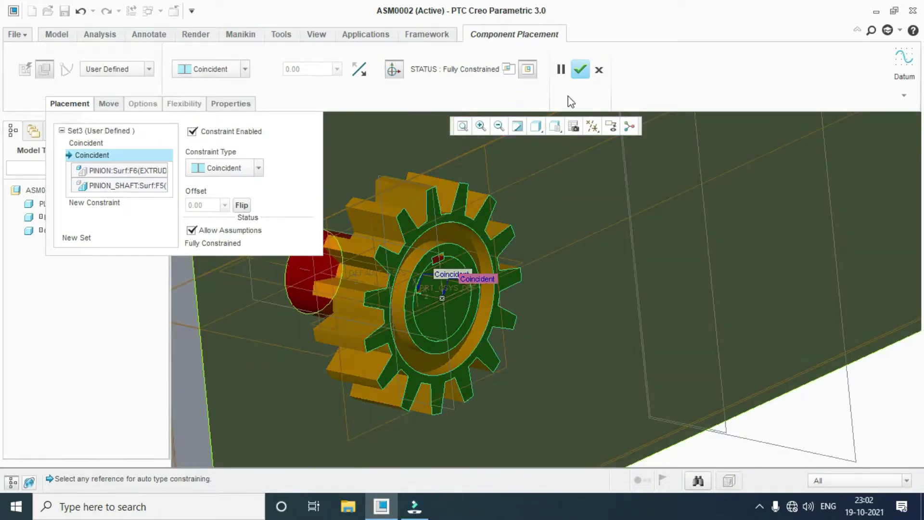
left_click(584, 77)
scroll(384, 276, "down", 2)
Bring key.prt into the assembly for placement
scroll(384, 276, "up", 3)
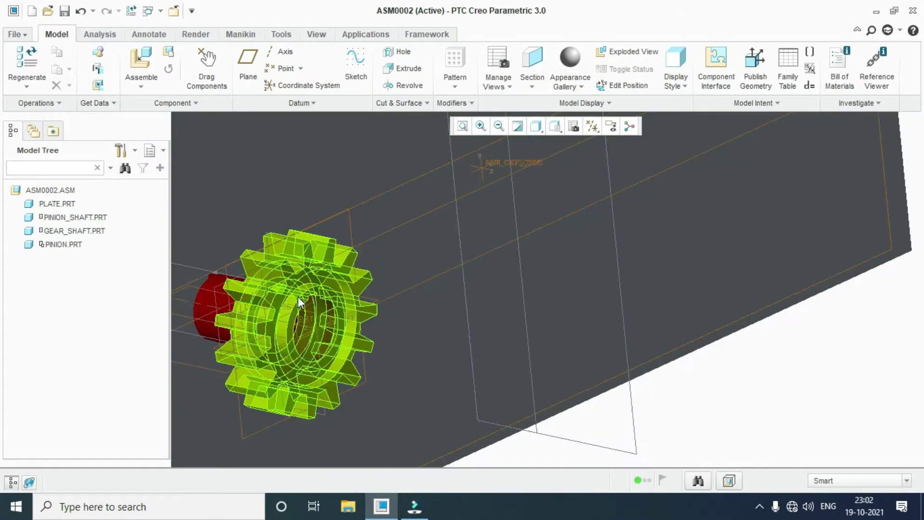
scroll(354, 303, "down", 6)
scroll(351, 301, "up", 3)
left_click(141, 60)
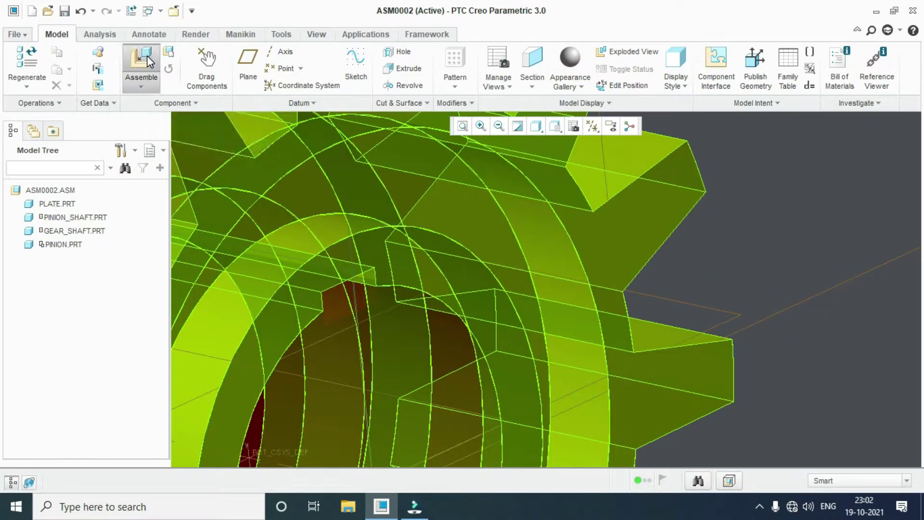
left_click(345, 191)
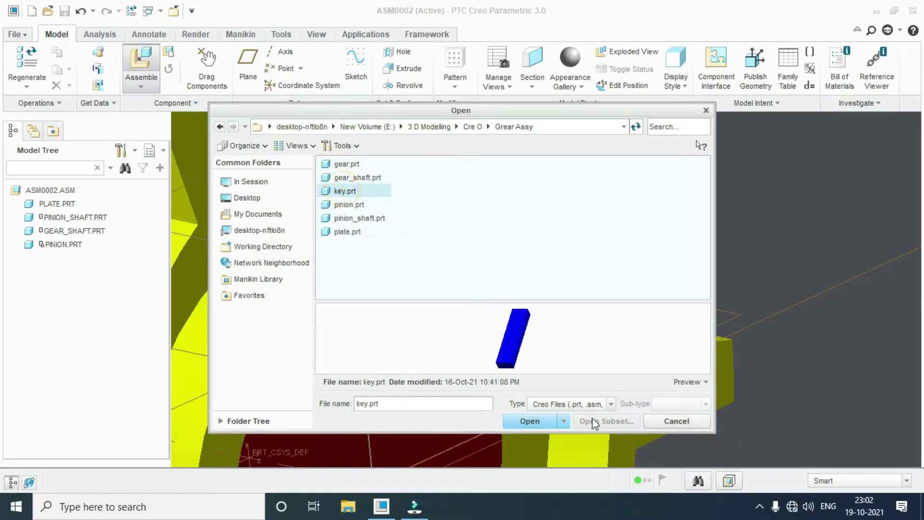
left_click(530, 421)
scroll(700, 322, "up", 3)
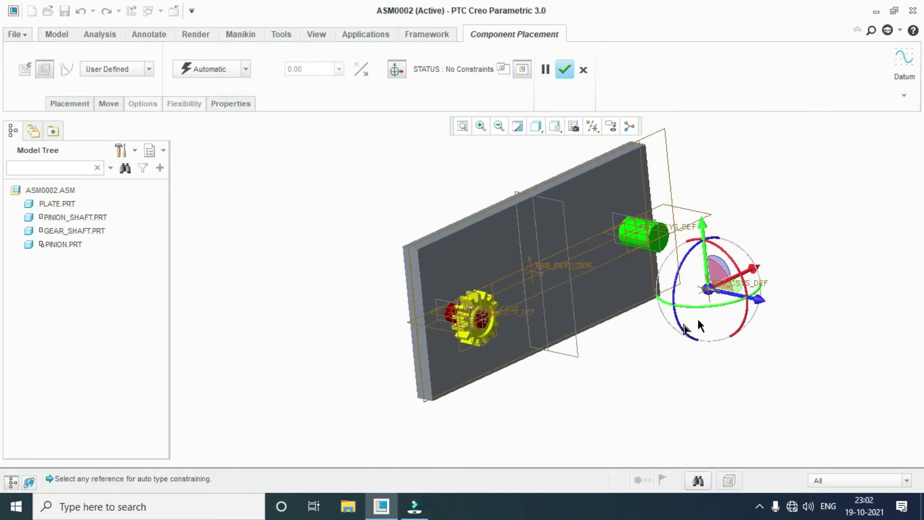
scroll(704, 291, "down", 3)
scroll(704, 291, "down", 2)
scroll(654, 289, "down", 2)
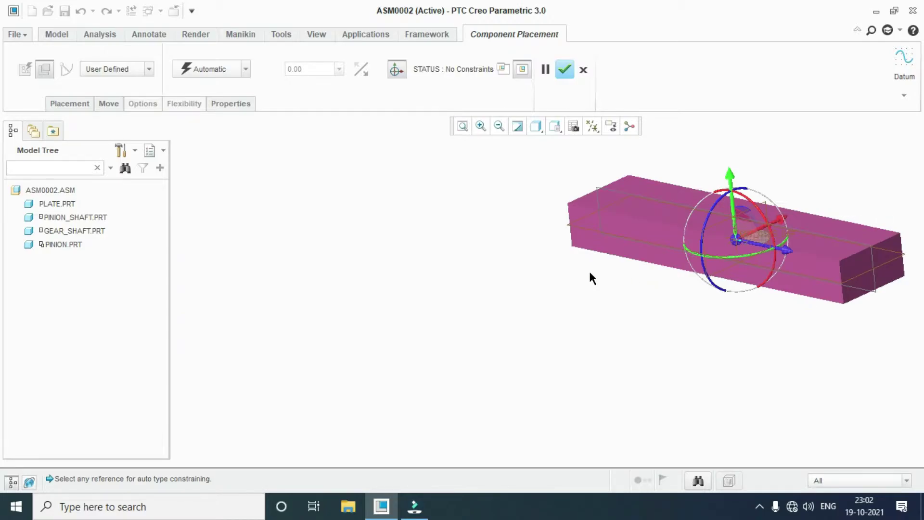
scroll(592, 278, "up", 2)
Make key face KEY:Surf:F6 coincident with pinion shaft face PINION_SHAFT:Surf:F7
left_click(69, 104)
left_click(223, 167)
left_click(258, 233)
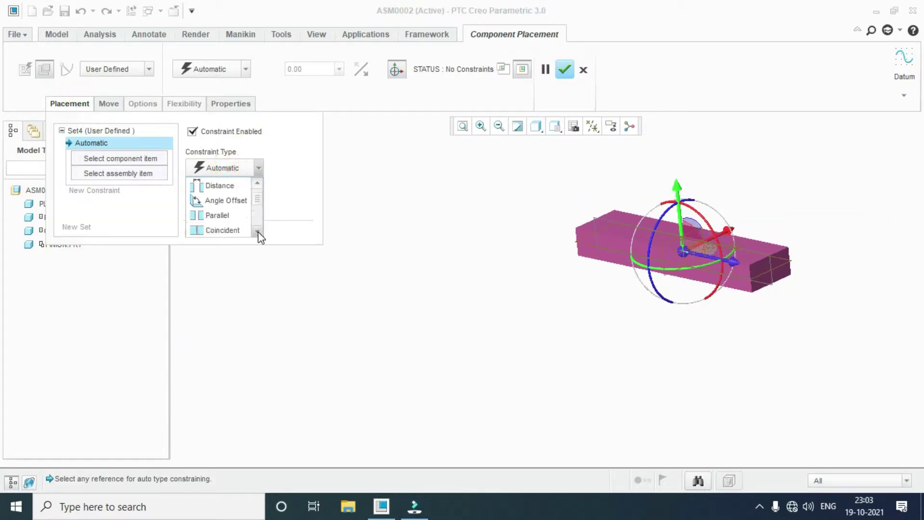
left_click(222, 230)
scroll(620, 247, "down", 2)
scroll(600, 237, "up", 2)
left_click(600, 238)
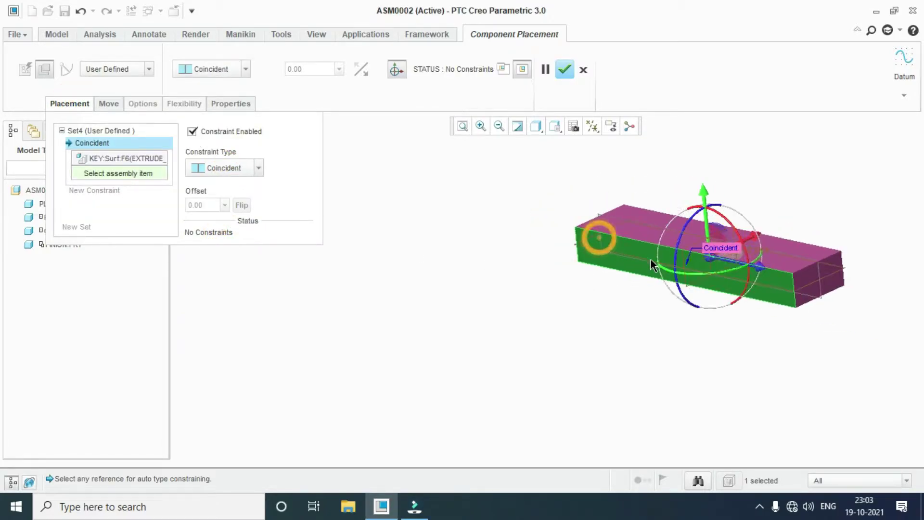
scroll(647, 259, "up", 3)
scroll(640, 259, "up", 2)
scroll(500, 260, "down", 3)
scroll(497, 254, "down", 3)
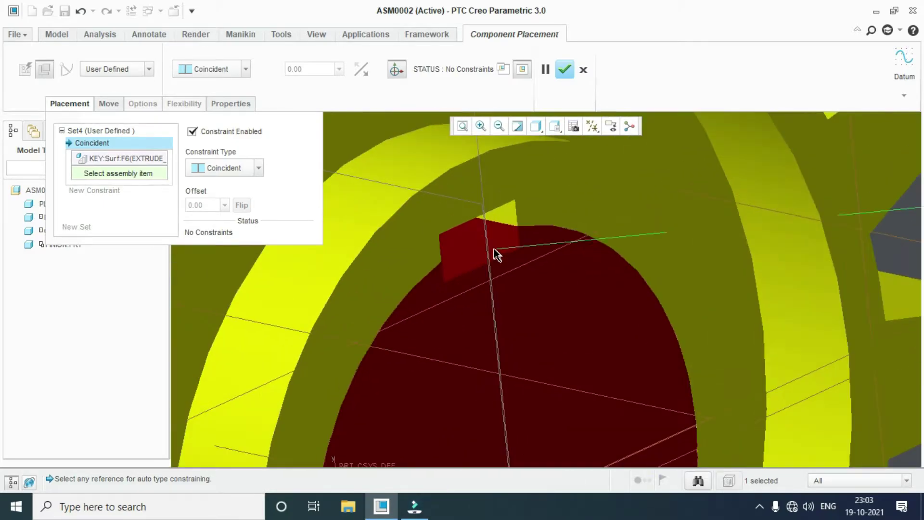
left_click(500, 239)
Drag the key toward the pinion hub and flip it to the opposite side
scroll(496, 236, "up", 3)
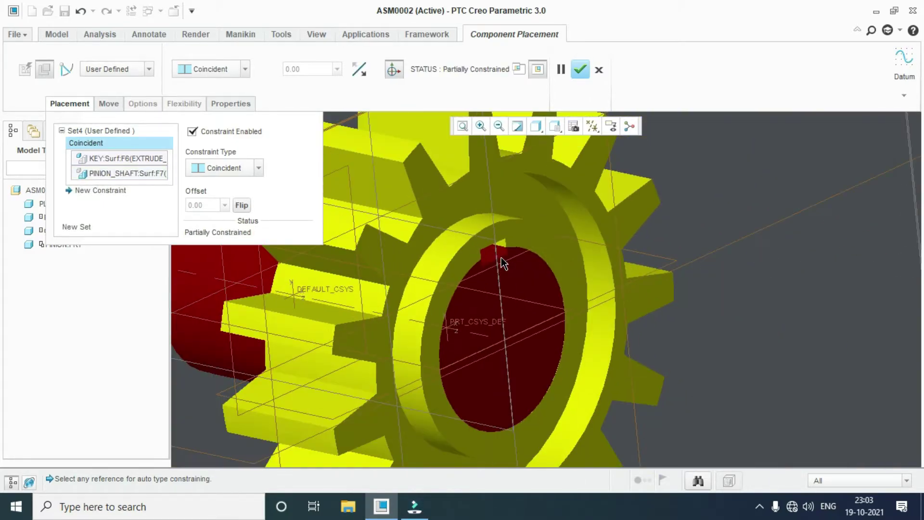
scroll(501, 250, "up", 3)
scroll(540, 337, "up", 2)
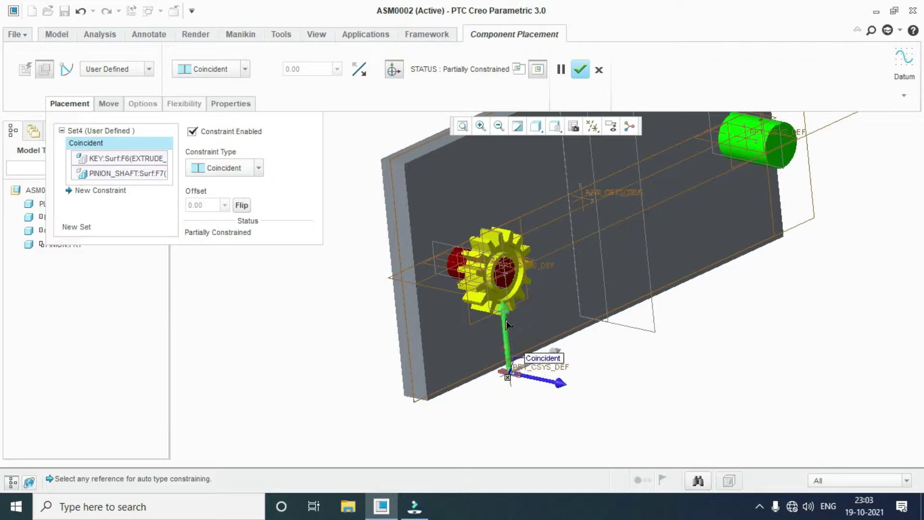
scroll(500, 274, "down", 5)
scroll(500, 274, "down", 3)
scroll(511, 277, "down", 2)
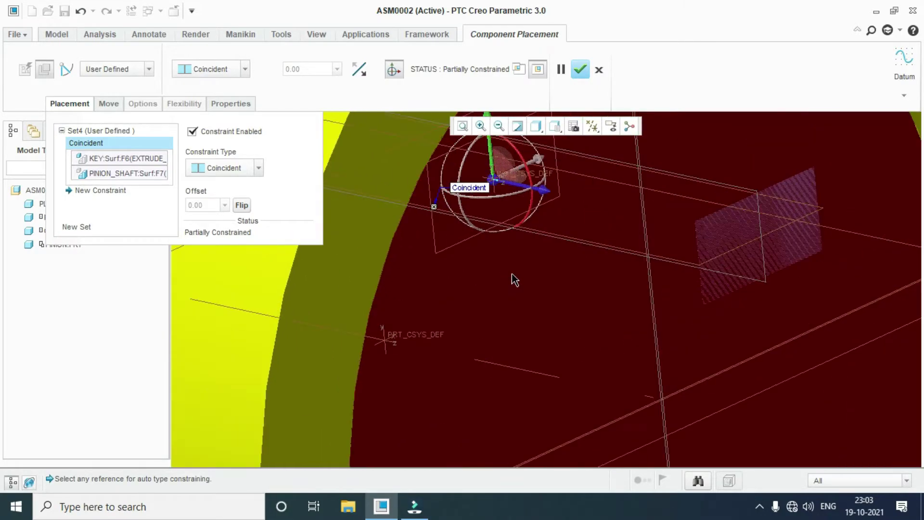
scroll(512, 277, "up", 2)
scroll(530, 314, "down", 2)
scroll(529, 313, "up", 1)
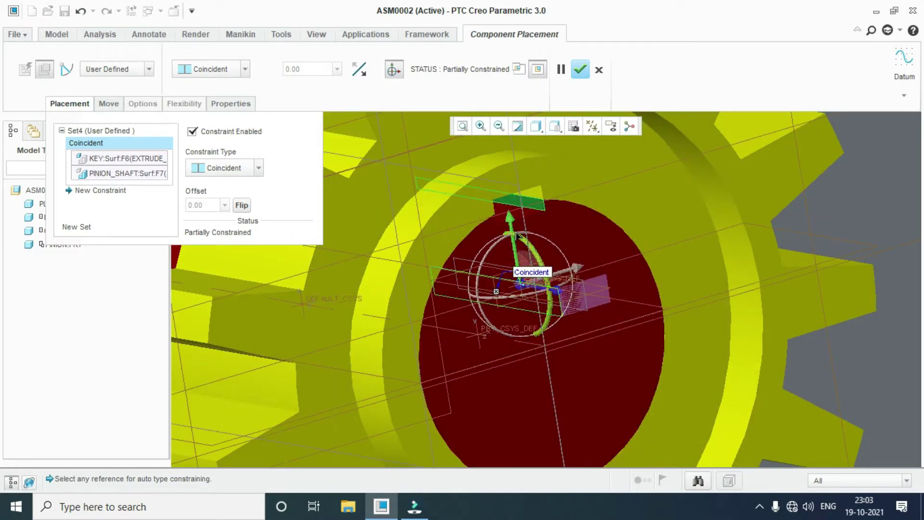
left_click_drag(506, 225, 505, 189)
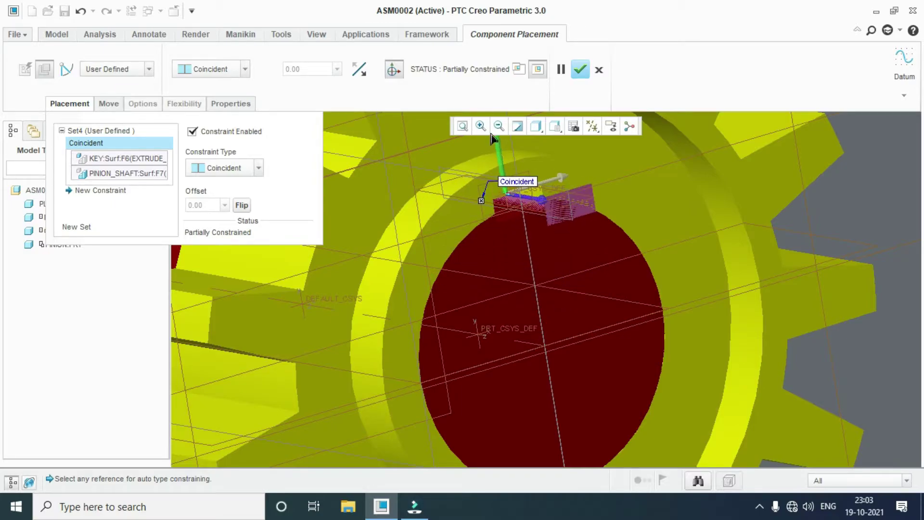
scroll(505, 189, "down", 2)
scroll(630, 233, "down", 2)
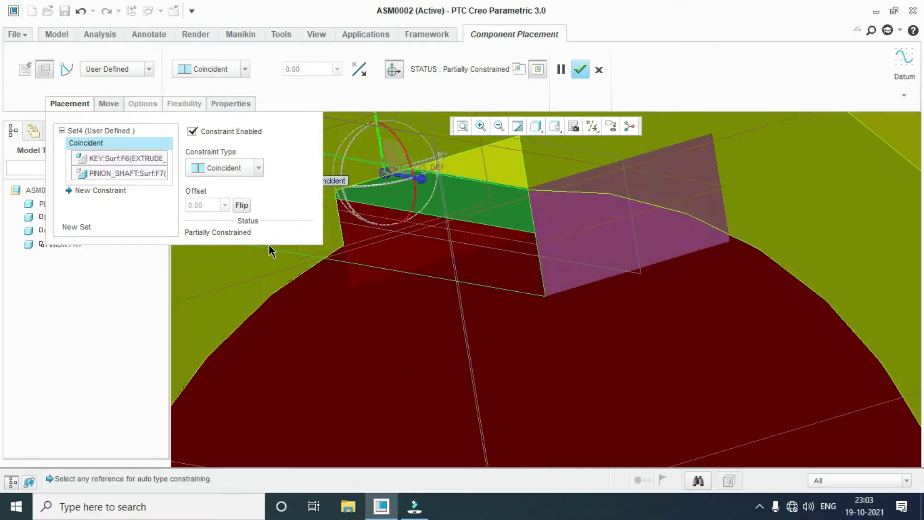
left_click(238, 205)
scroll(482, 279, "up", 2)
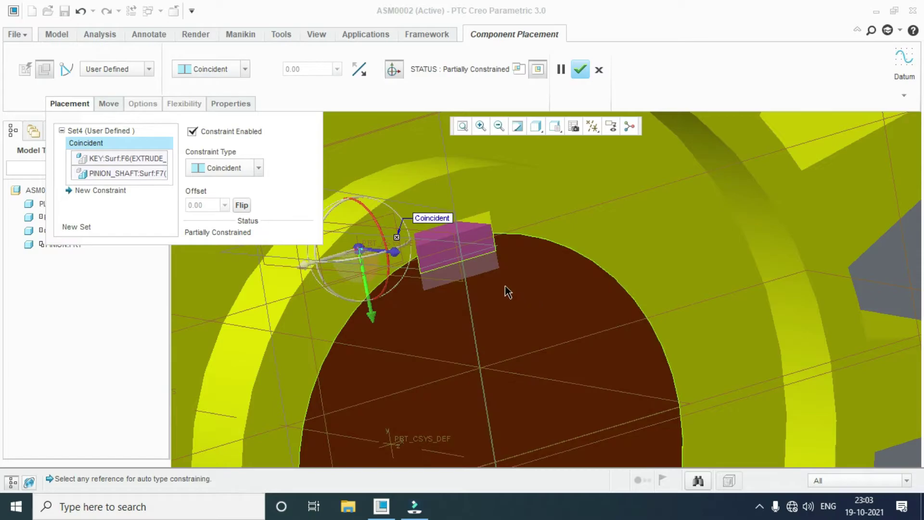
scroll(509, 289, "down", 2)
middle_click_drag(510, 289, 505, 280)
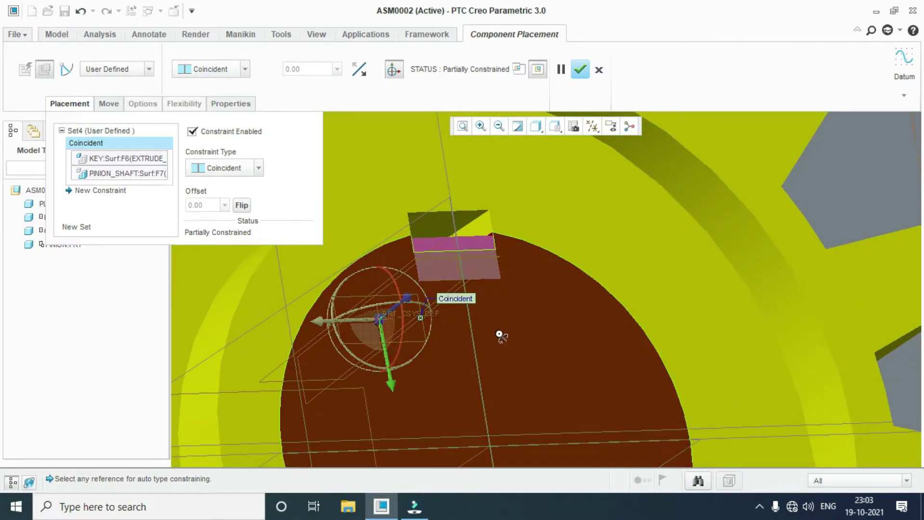
middle_click_drag(499, 334, 501, 359)
Add a second Coincident constraint mating a key face to the pinion face
left_click(118, 190)
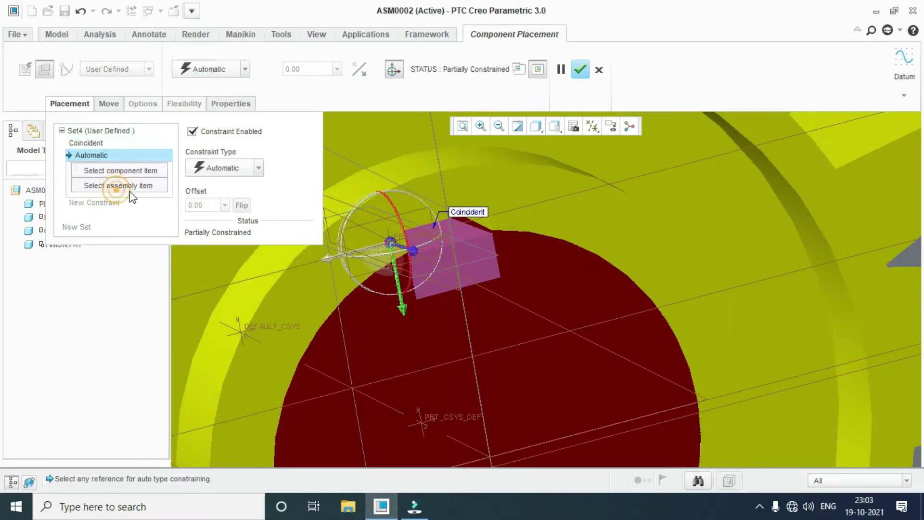
left_click(234, 173)
left_click(233, 230)
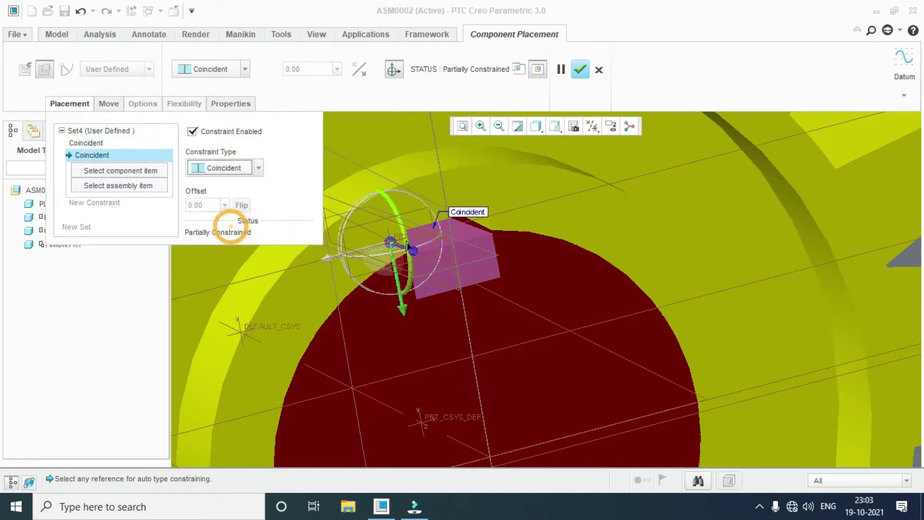
left_click(583, 210)
middle_click_drag(583, 211, 578, 247)
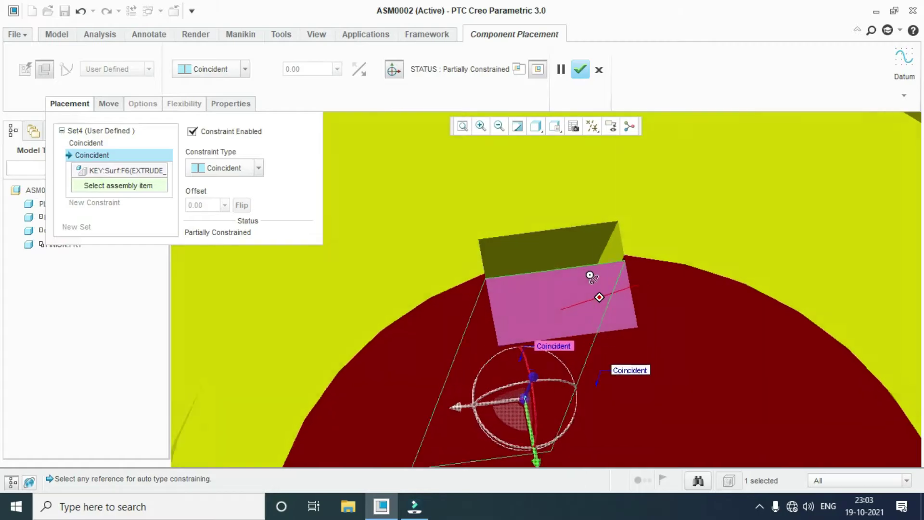
left_click(578, 247)
Add a third Coincident key-to-pinion constraint so the key is fully constrained, and confirm placement
left_click(109, 201)
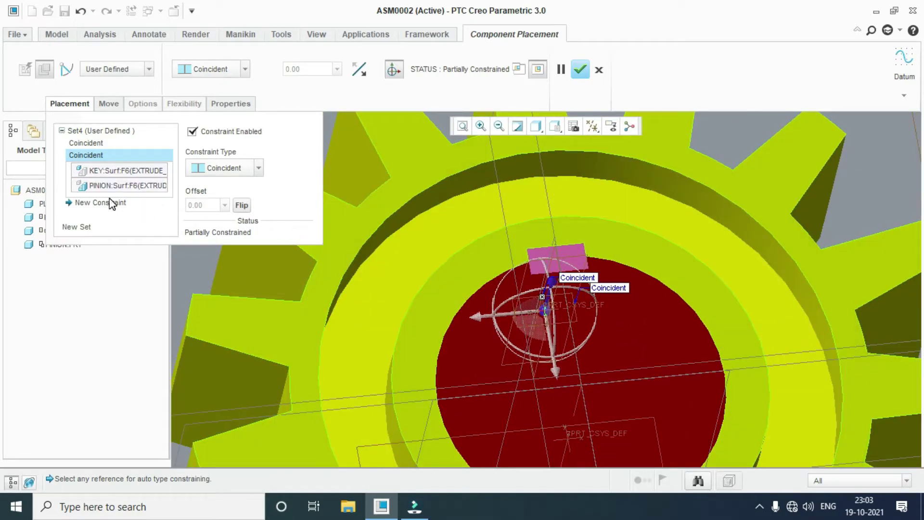
left_click(237, 169)
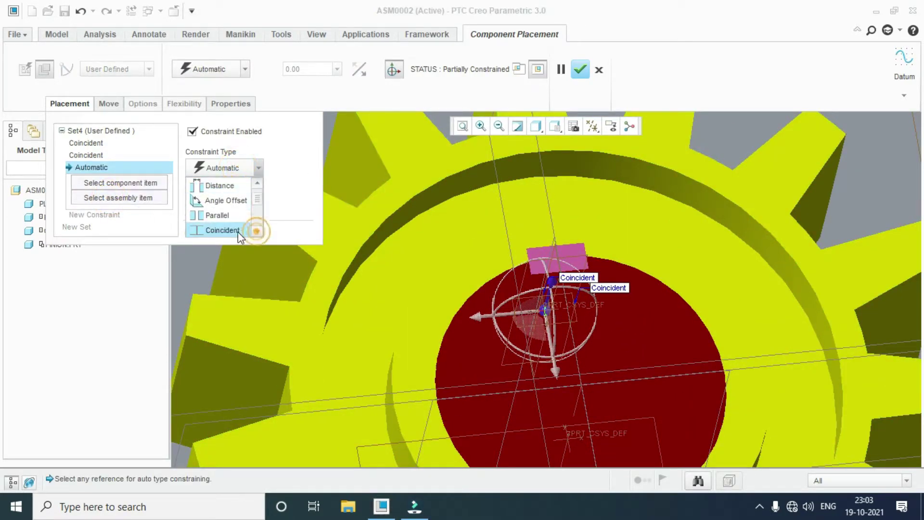
left_click(228, 231)
left_click(573, 255)
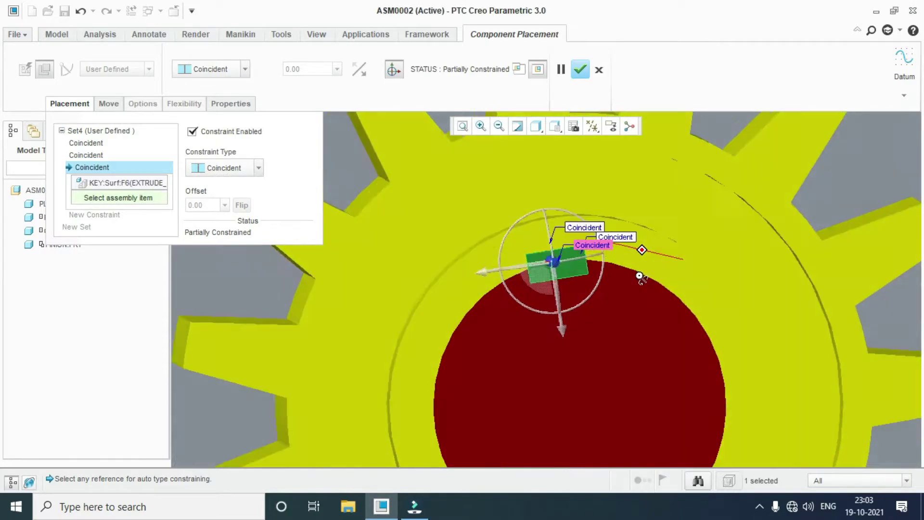
mouse_move(631, 255)
middle_mouse_down()
mouse_move(656, 263)
mouse_move(637, 270)
middle_mouse_up()
left_click(632, 265)
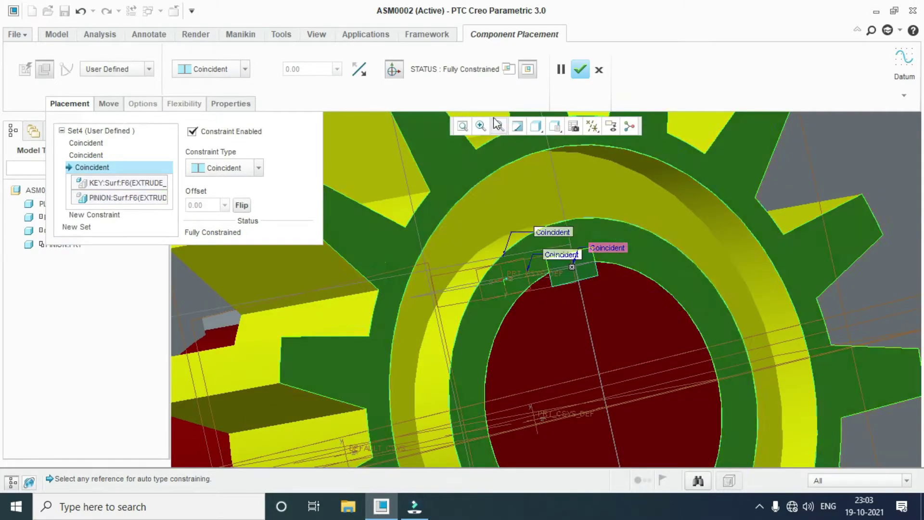
left_click(580, 70)
Load gear.prt into ASM0002 for placement
scroll(410, 259, "down", 3)
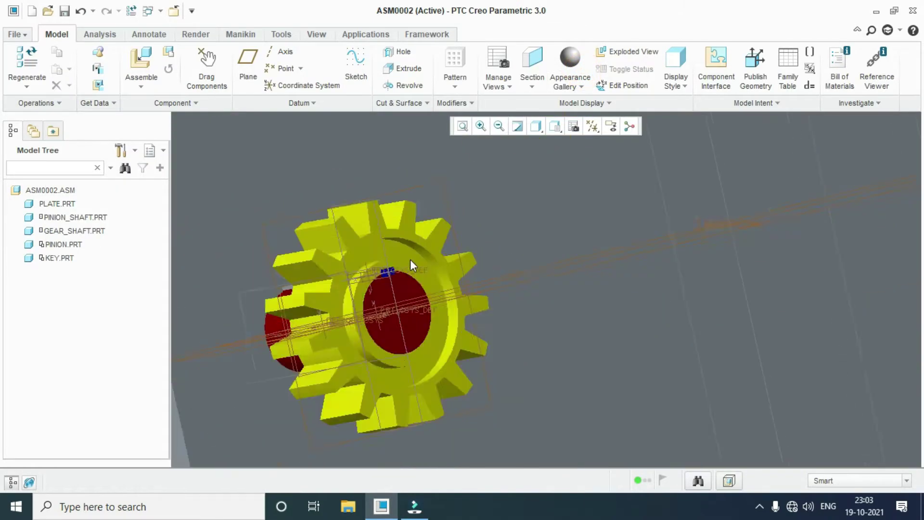
scroll(423, 279, "down", 4)
mouse_move(570, 353)
middle_mouse_down()
mouse_move(569, 367)
mouse_move(529, 259)
middle_mouse_up()
scroll(570, 367, "up", 3)
scroll(569, 367, "down", 2)
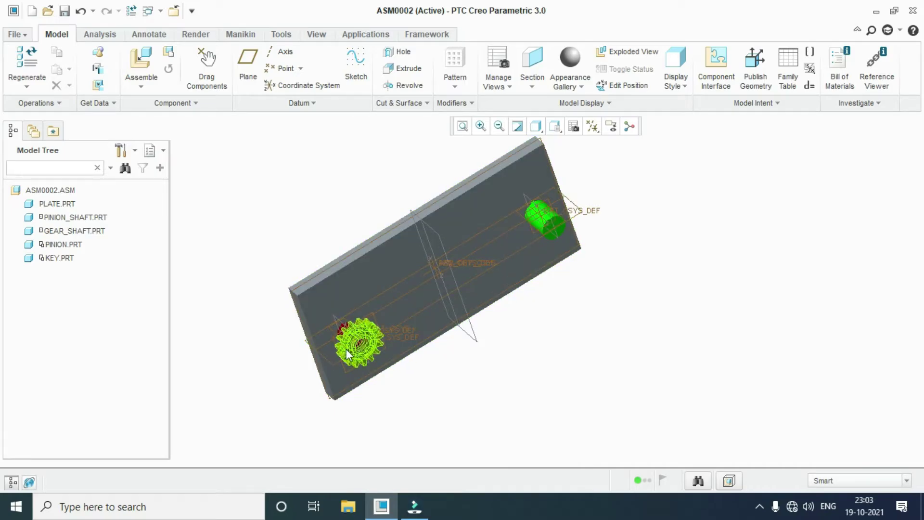
scroll(345, 348, "up", 4)
scroll(374, 345, "up", 1)
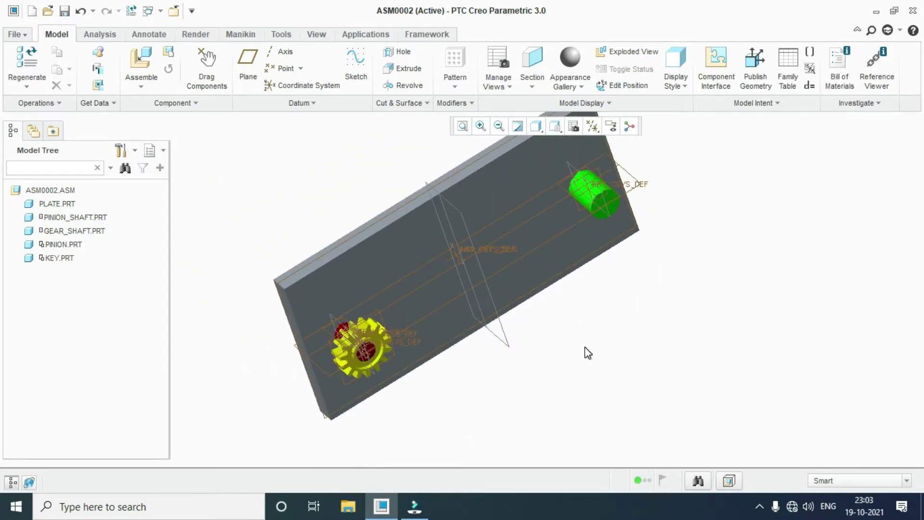
left_click(144, 63)
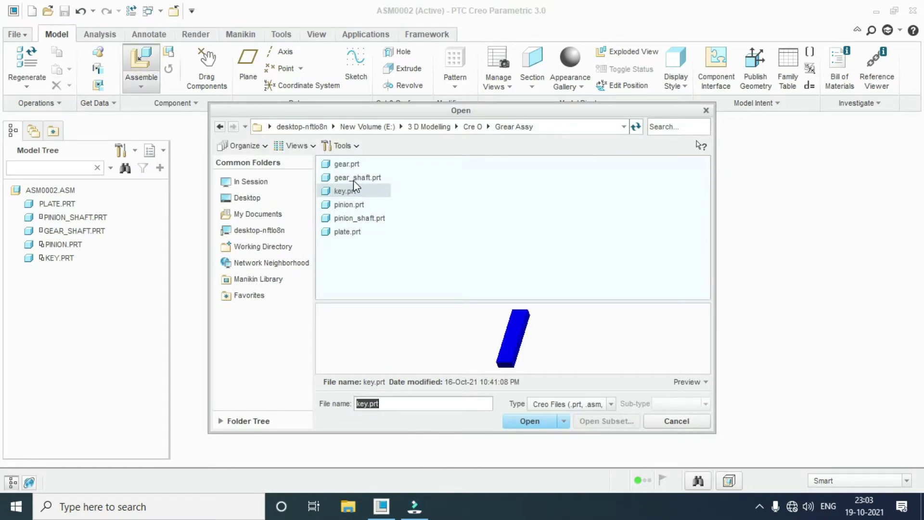
left_click(348, 165)
left_click(515, 418)
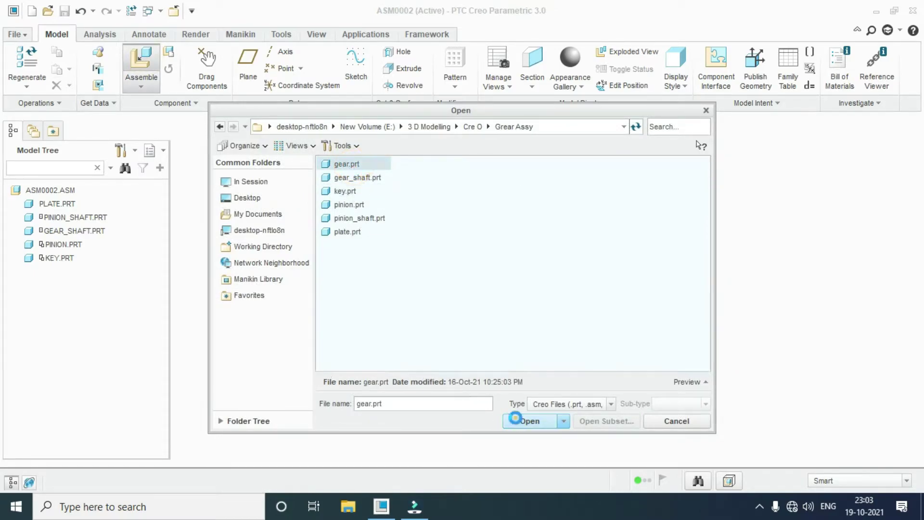
left_click(70, 103)
Make the gear's central axis Coincident with the gear shaft axis
left_click(257, 168)
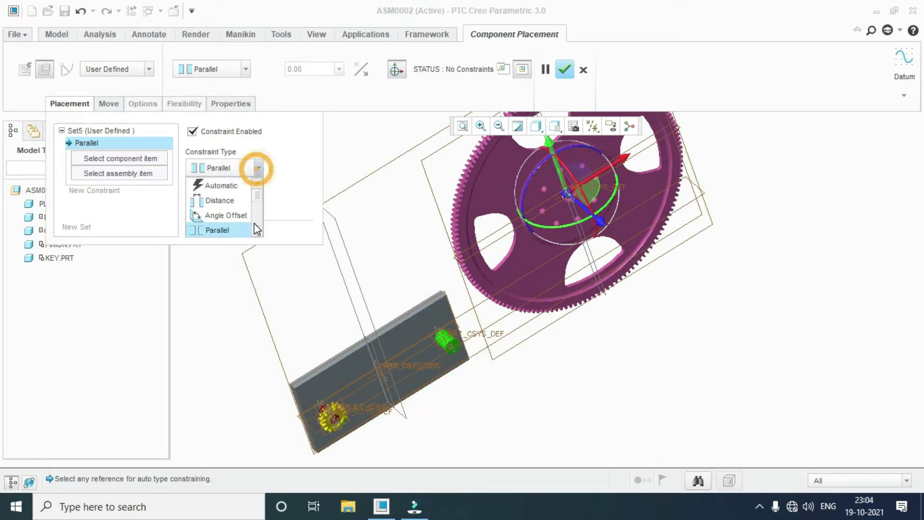
scroll(256, 229, "down", 1)
left_click(237, 228)
scroll(584, 217, "up", 5)
scroll(583, 217, "up", 3)
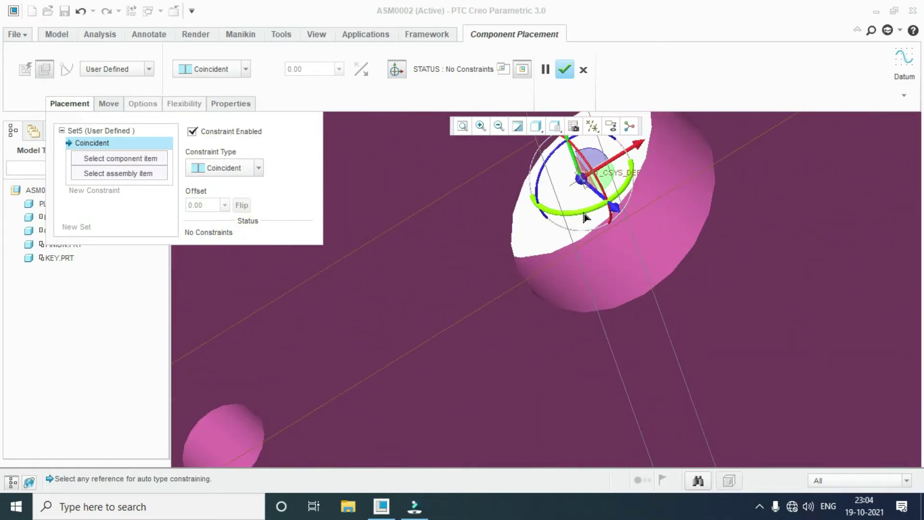
scroll(584, 217, "down", 2)
scroll(558, 210, "down", 2)
middle_click_drag(553, 207, 551, 227)
scroll(542, 217, "up", 3)
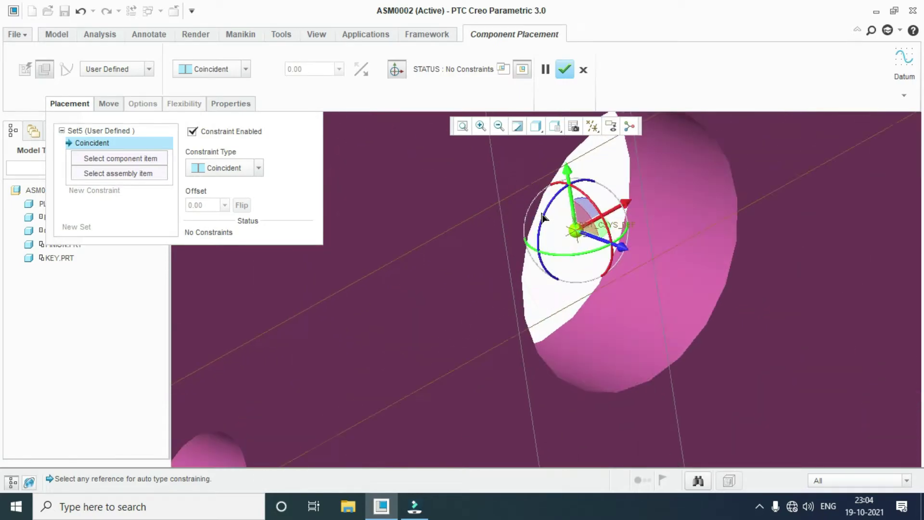
left_click(564, 227)
scroll(560, 226, "down", 2)
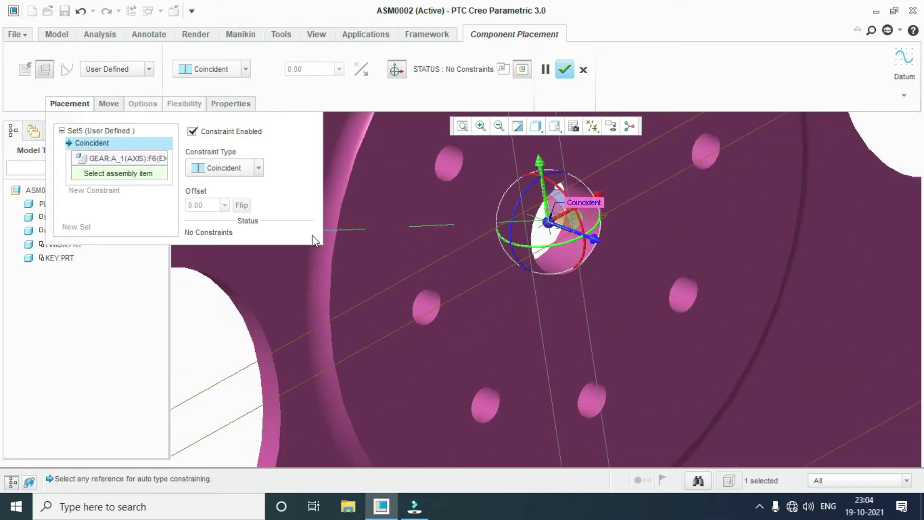
scroll(491, 265, "down", 2)
scroll(420, 325, "down", 2)
scroll(380, 368, "up", 3)
scroll(357, 379, "up", 3)
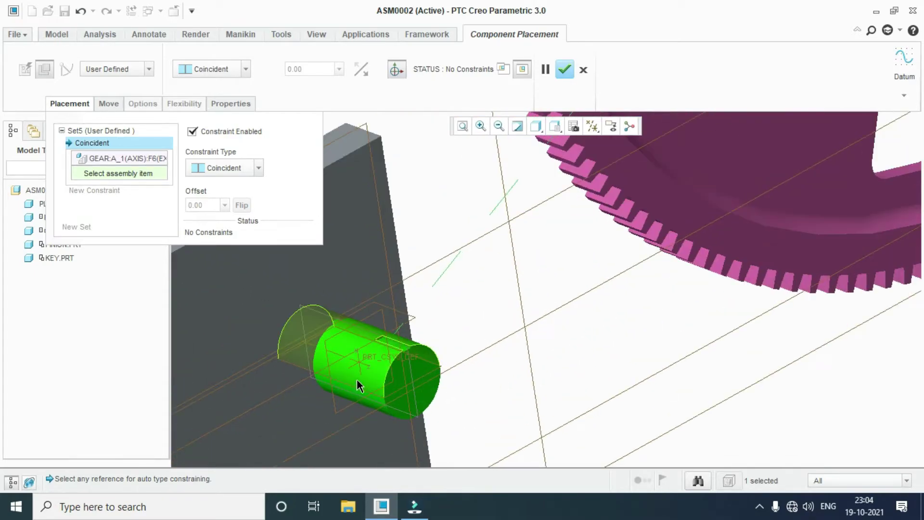
scroll(348, 359, "up", 2)
left_click(324, 338)
scroll(320, 351, "down", 3)
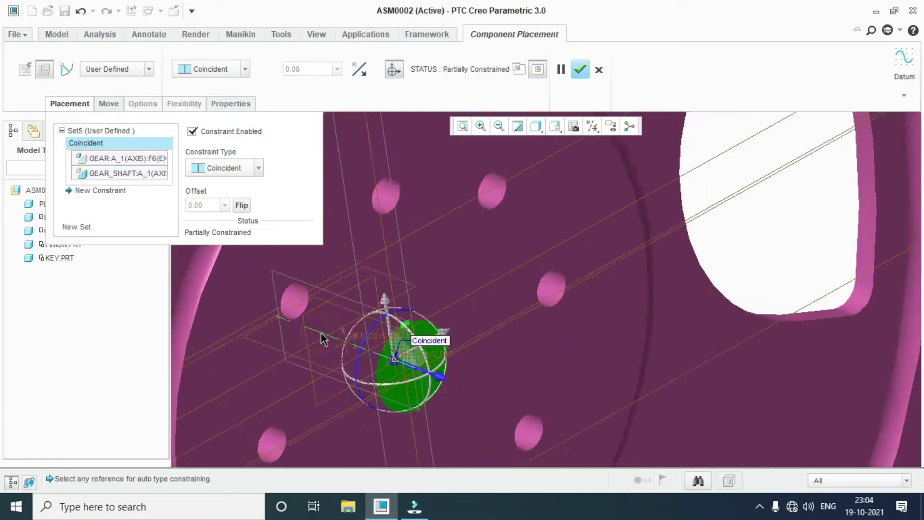
scroll(319, 351, "down", 3)
scroll(579, 351, "down", 2)
scroll(585, 352, "up", 3)
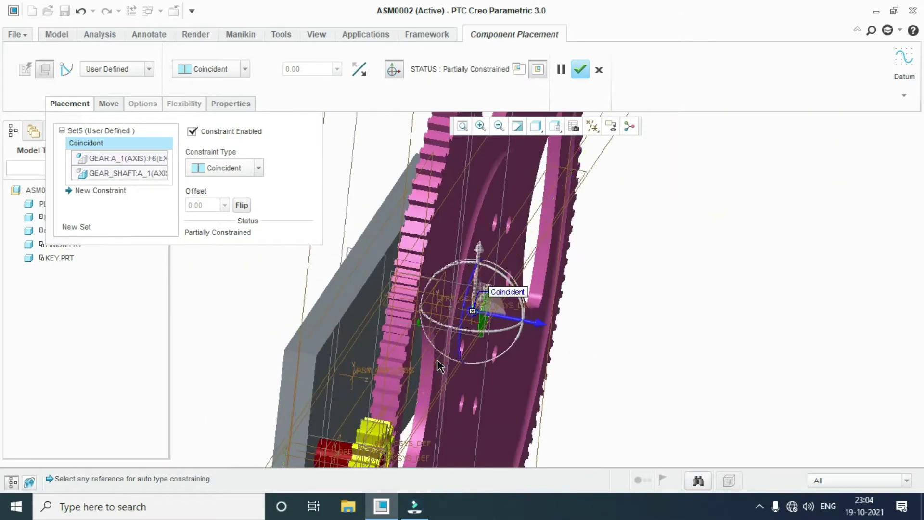
scroll(535, 318, "up", 3)
scroll(516, 303, "up", 2)
scroll(510, 308, "up", 2)
scroll(481, 260, "down", 3)
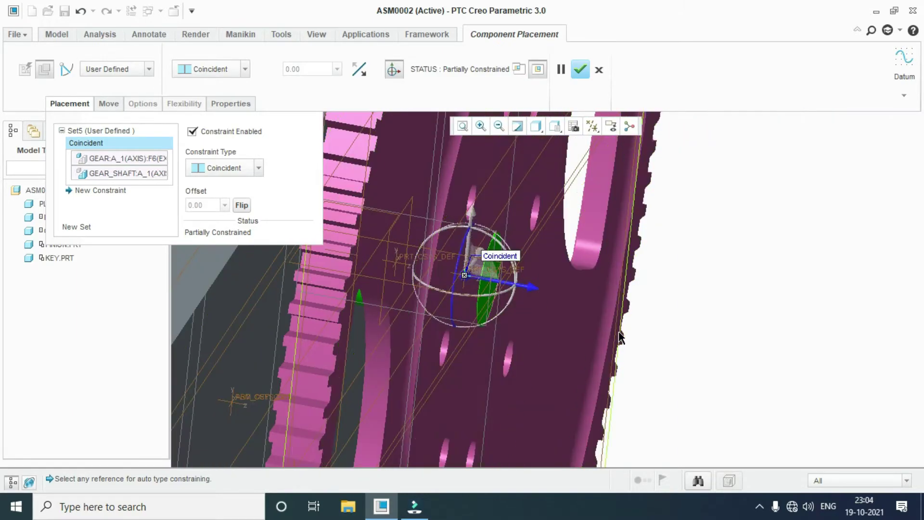
scroll(584, 324, "up", 2)
scroll(516, 342, "down", 4)
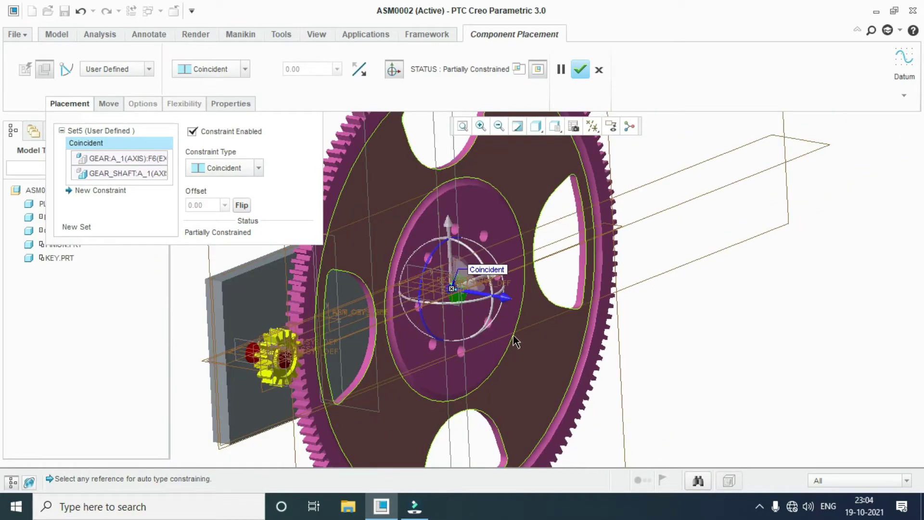
Mate a gear face Coincident to the gear shaft face and finish placing the gear
left_click(101, 190)
left_click(210, 172)
left_click(257, 235)
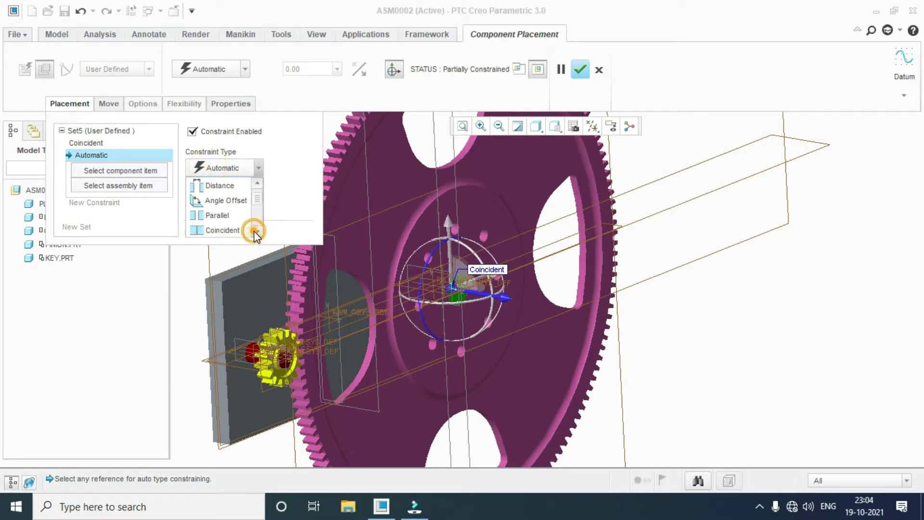
left_click(237, 230)
scroll(402, 261, "up", 3)
scroll(424, 294, "up", 3)
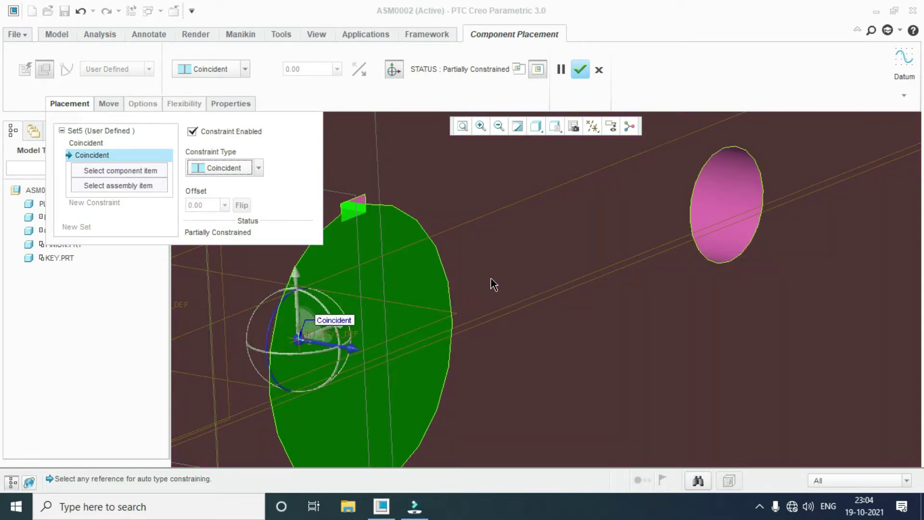
left_click(411, 278)
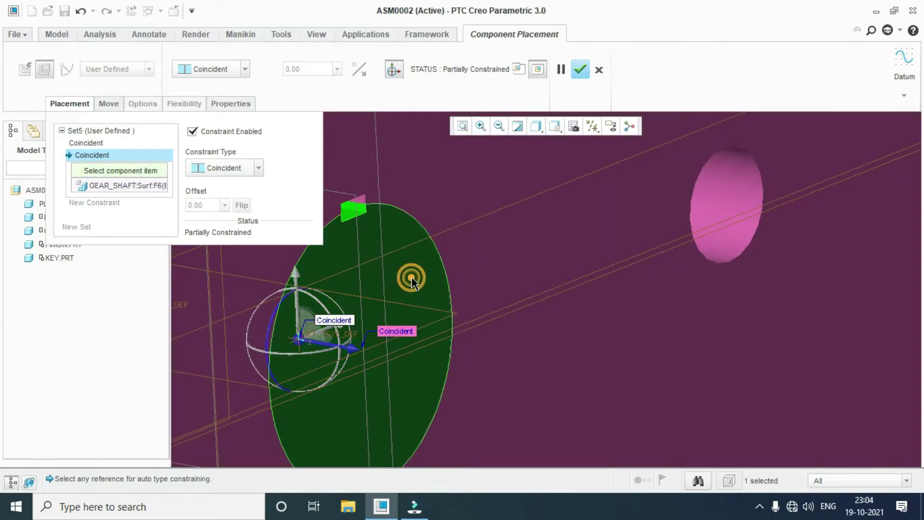
left_click(494, 267)
scroll(493, 267, "down", 5)
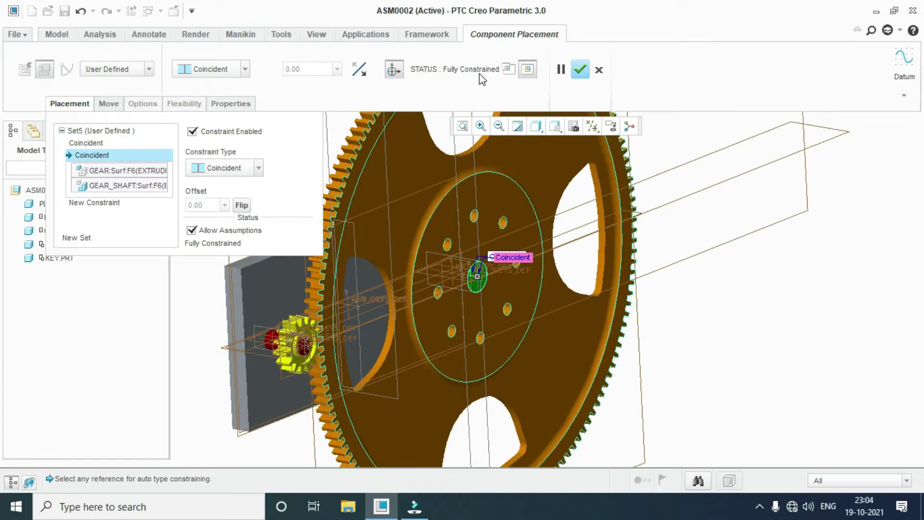
left_click(580, 71)
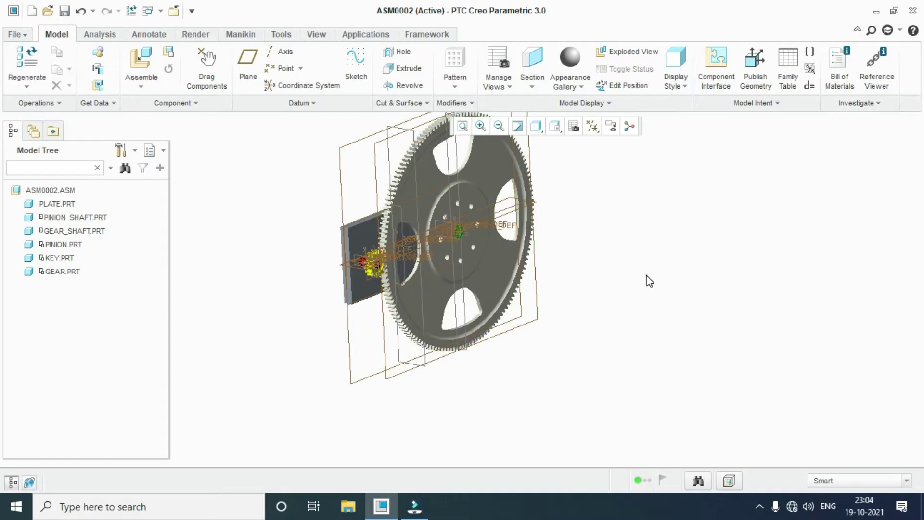
Rotate and zoom the assembly to inspect the pinion
scroll(554, 278, "down", 4)
mouse_move(638, 283)
middle_mouse_down()
mouse_move(615, 290)
mouse_move(484, 276)
middle_mouse_up()
scroll(411, 284, "up", 4)
scroll(415, 276, "up", 4)
scroll(310, 299, "down", 3)
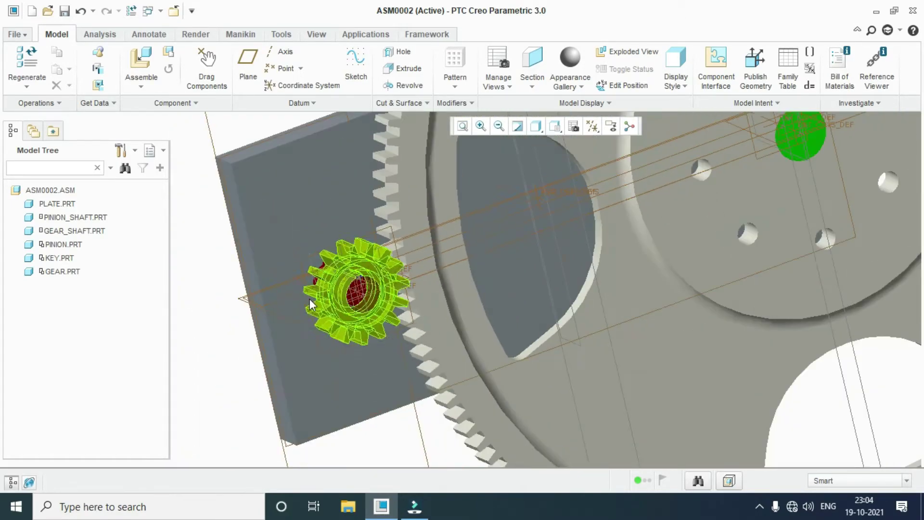
scroll(308, 299, "down", 2)
scroll(516, 246, "up", 5)
scroll(515, 246, "up", 5)
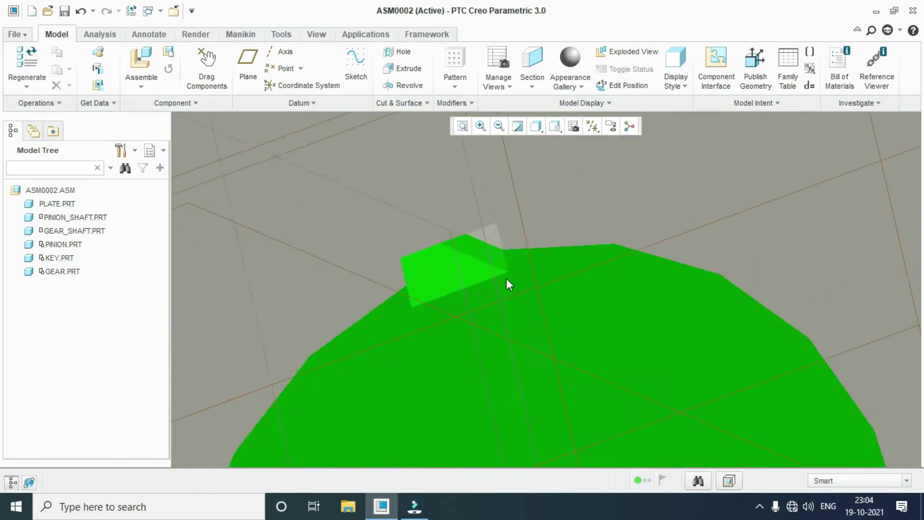
Bring a second copy of key.prt into the assembly
left_click(142, 57)
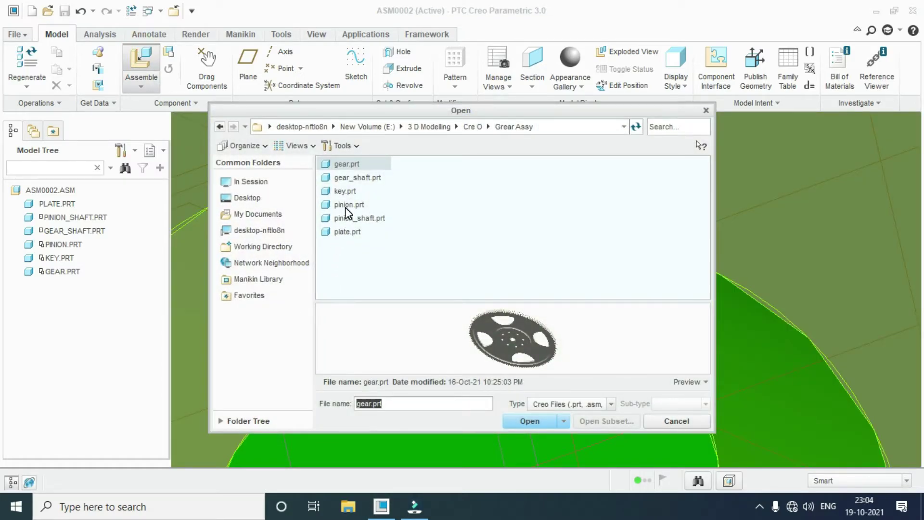
left_click(355, 191)
left_click(528, 418)
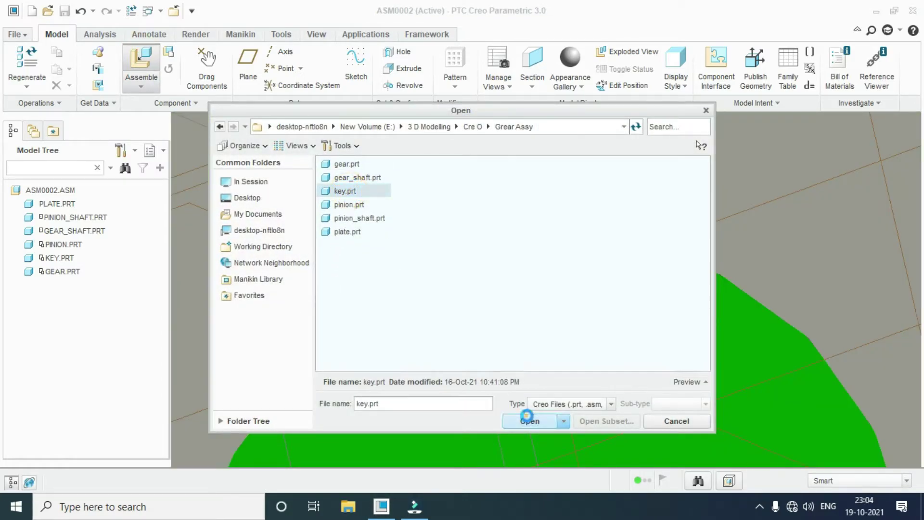
scroll(435, 328, "down", 3)
scroll(435, 329, "down", 3)
scroll(435, 328, "down", 2)
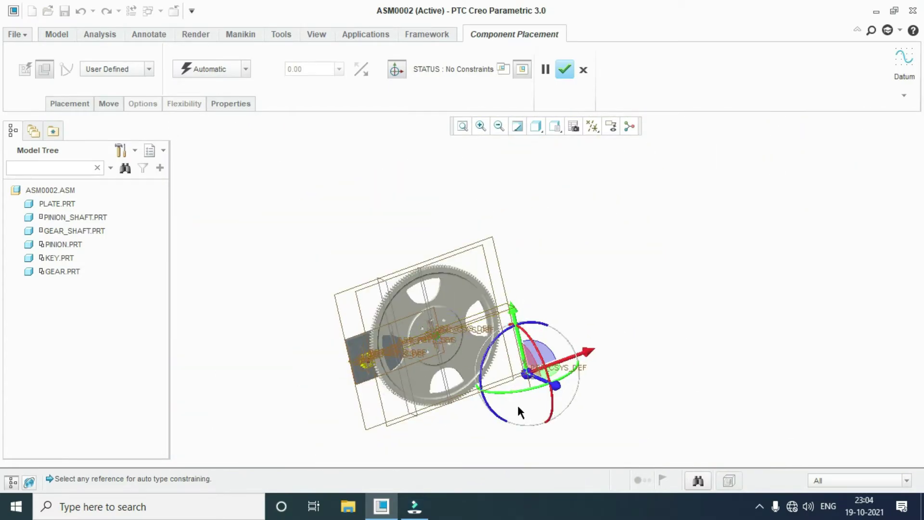
scroll(519, 412, "up", 5)
scroll(547, 351, "up", 2)
scroll(583, 294, "up", 2)
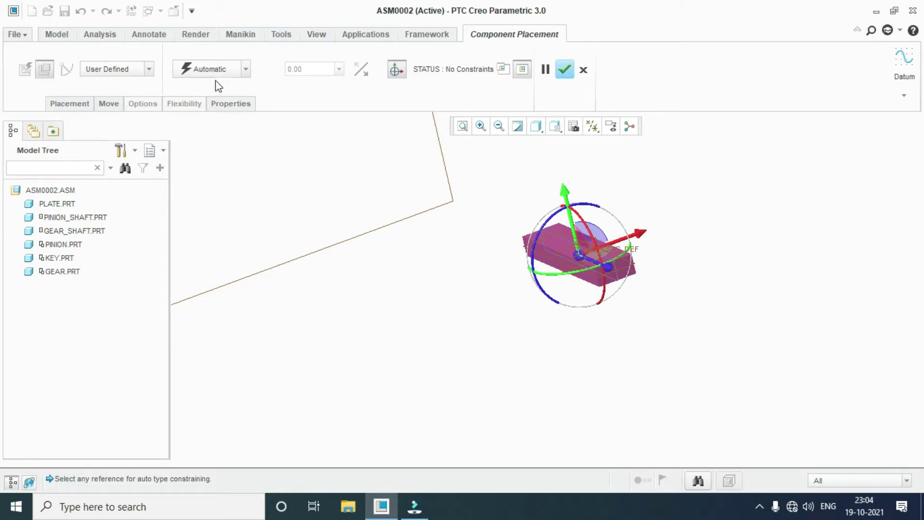
Mate a key face Coincident with the gear hub face
left_click(243, 69)
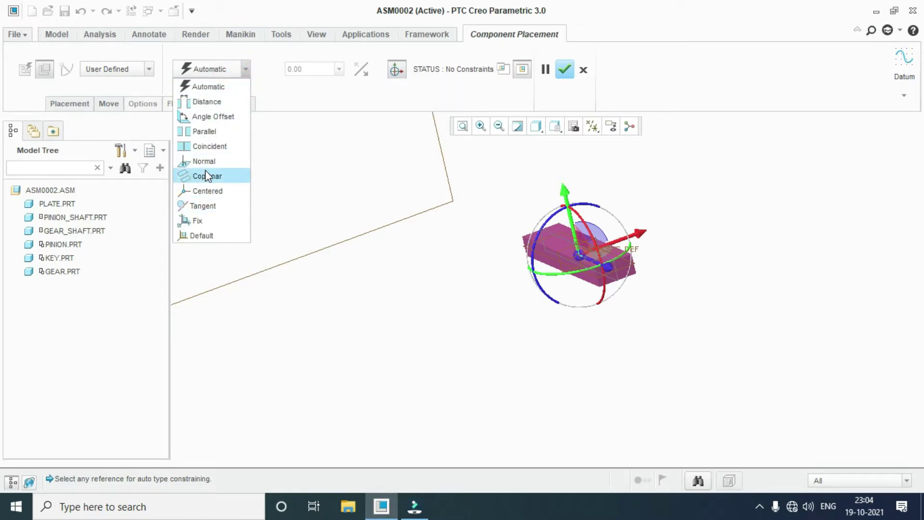
left_click(210, 146)
scroll(525, 255, "up", 3)
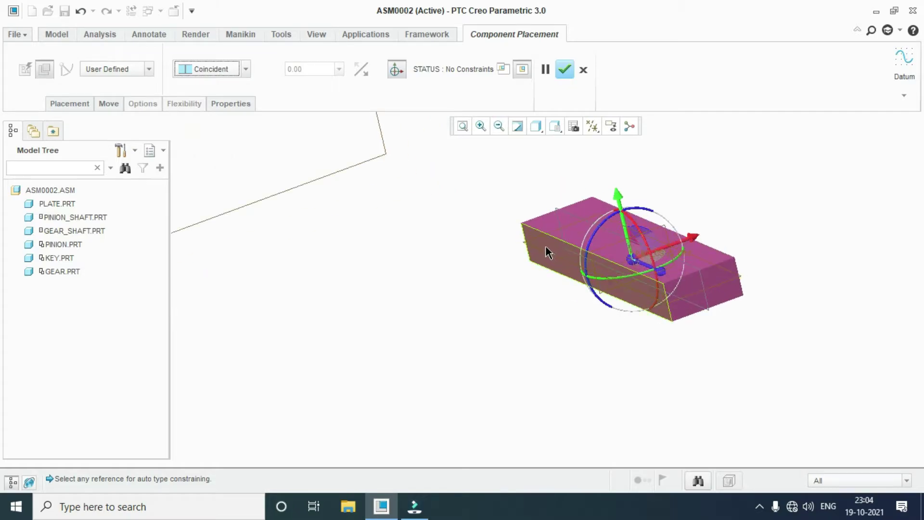
left_click(549, 251)
mouse_move(513, 284)
middle_mouse_down()
mouse_move(455, 342)
mouse_move(398, 371)
mouse_move(299, 247)
middle_mouse_up()
scroll(334, 241, "up", 5)
scroll(375, 155, "up", 3)
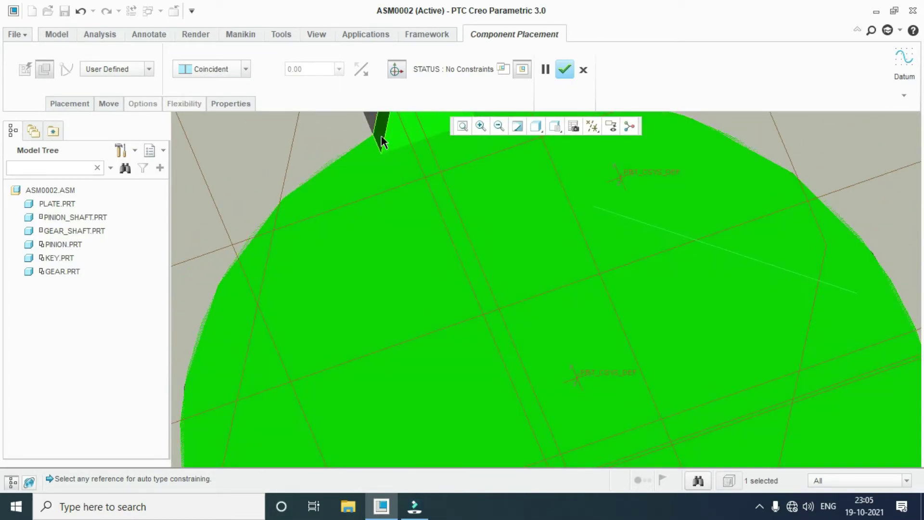
left_click(382, 136)
scroll(339, 241, "down", 5)
scroll(368, 303, "down", 2)
scroll(412, 301, "down", 3)
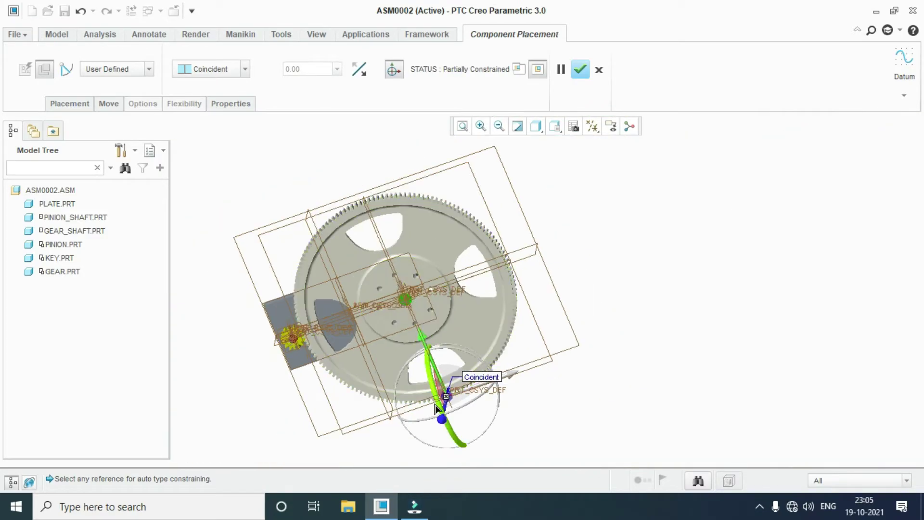
scroll(391, 206, "up", 2)
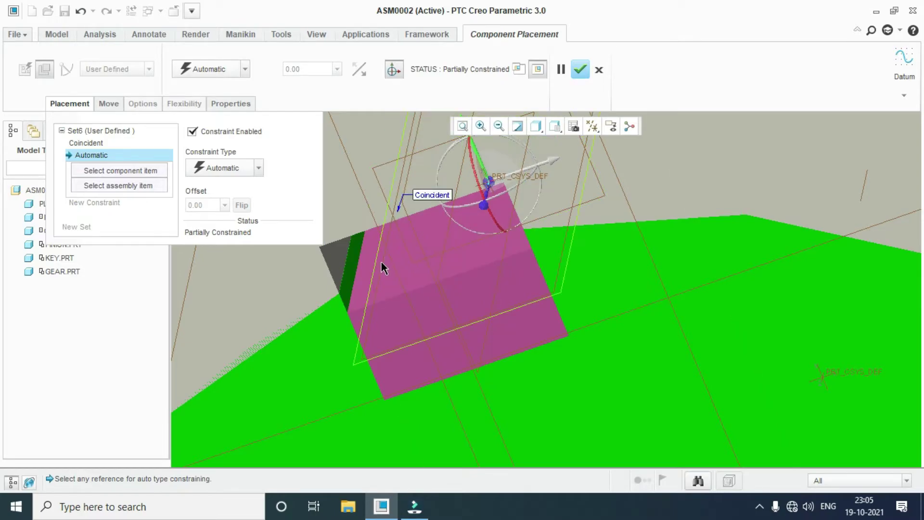
Add a second Coincident constraint between another key face and the gear
left_click(259, 167)
left_click(258, 230)
left_click(226, 231)
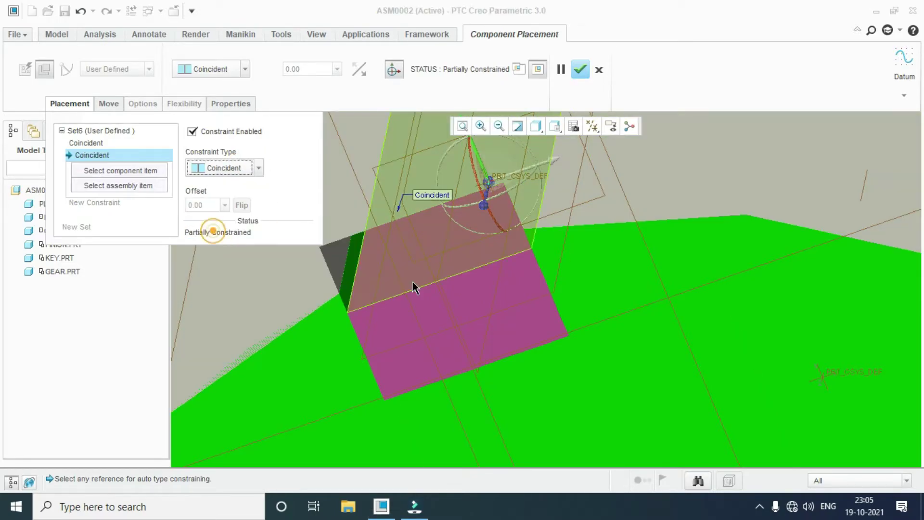
left_click(386, 276)
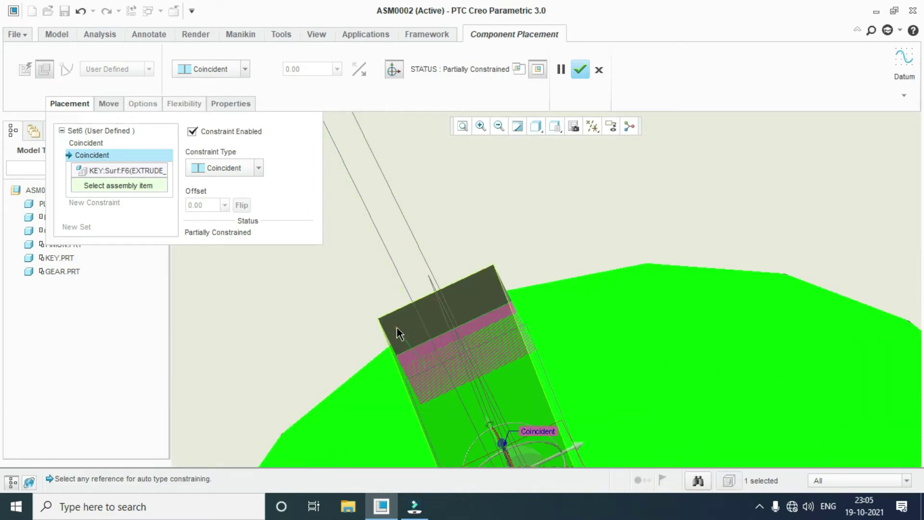
left_click(397, 328)
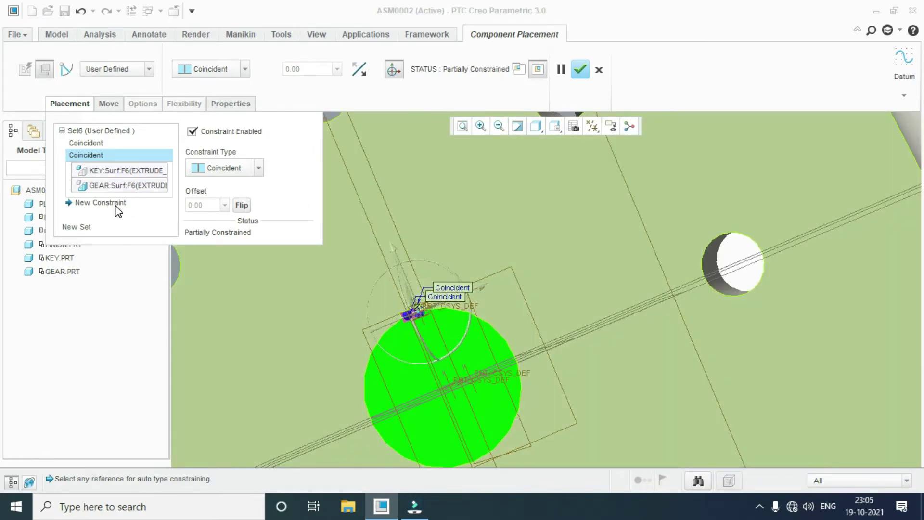
Add a third Coincident key-to-gear constraint to fully constrain the key, and confirm placement
left_click(111, 203)
left_click(225, 168)
left_click(258, 233)
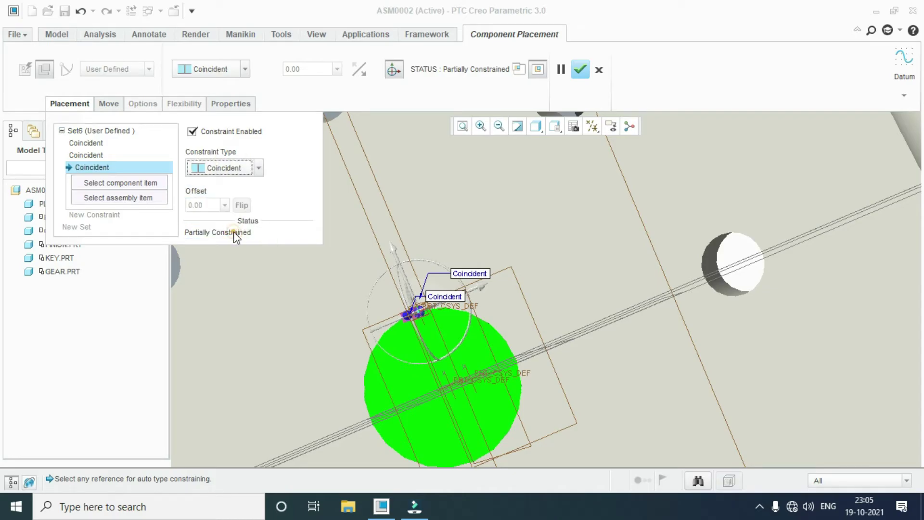
left_click(366, 301)
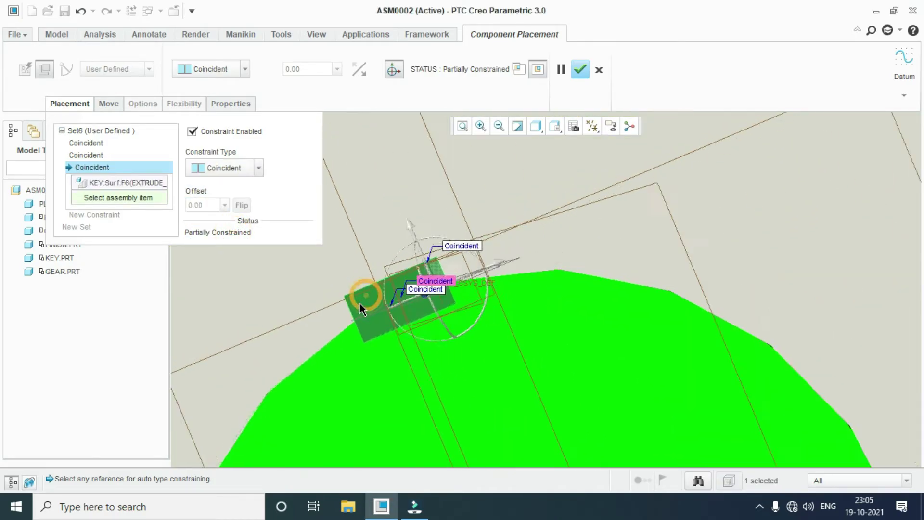
left_click(319, 285)
scroll(433, 314, "up", 3)
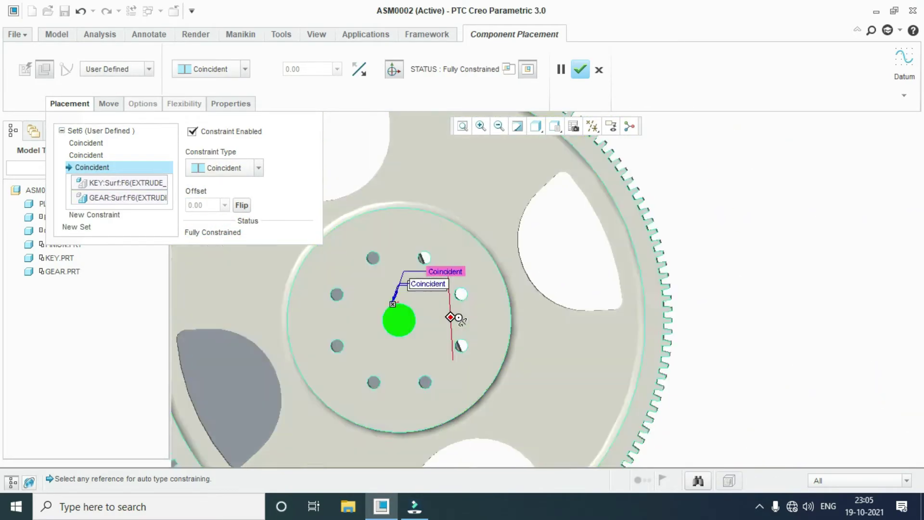
left_click(581, 69)
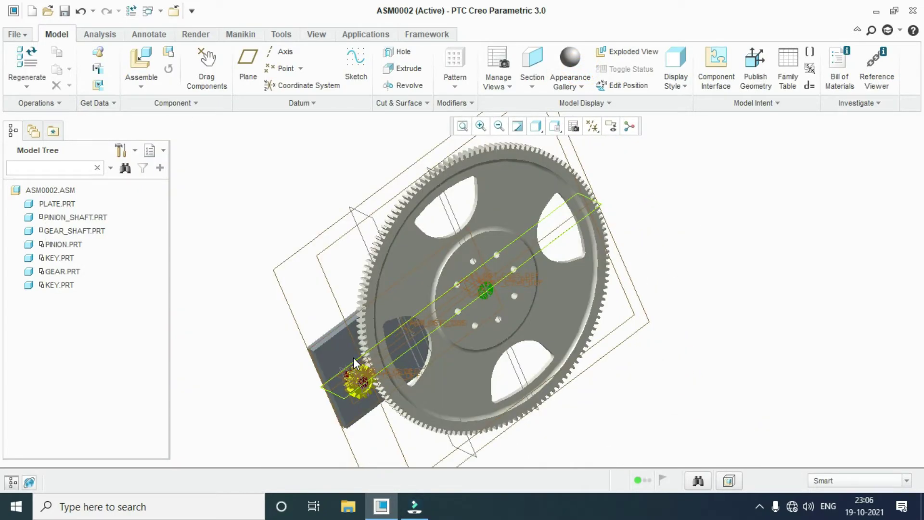
In Mechanism mode, define the first gear on the pinion axis with flipped bodies, 120 mm diameter
left_click(375, 39)
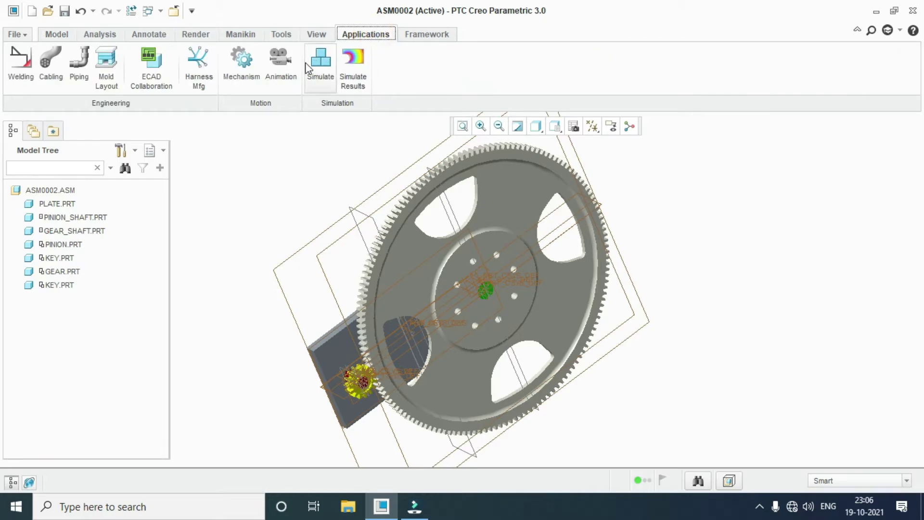
left_click(244, 68)
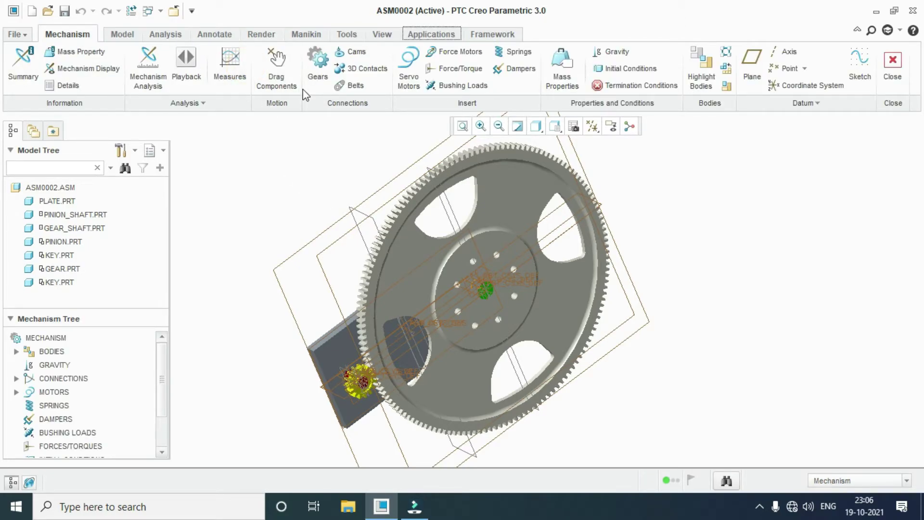
left_click(316, 72)
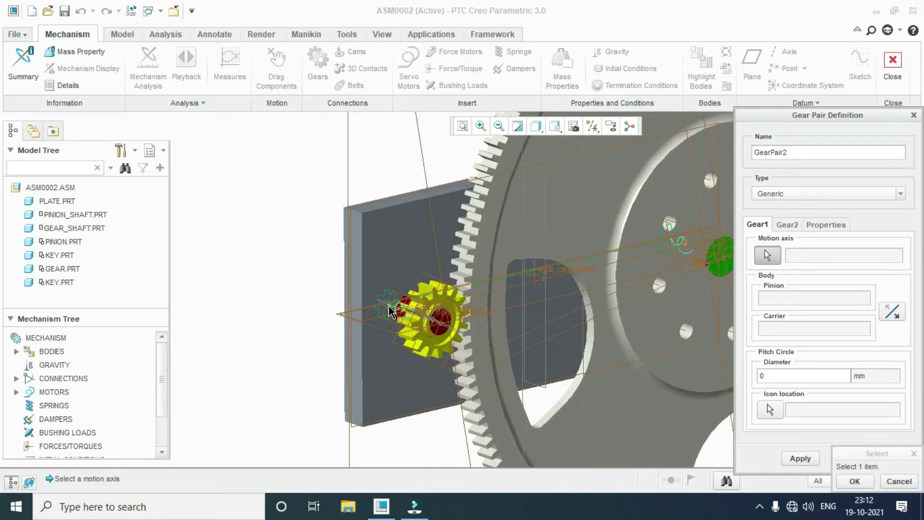
left_click(390, 310)
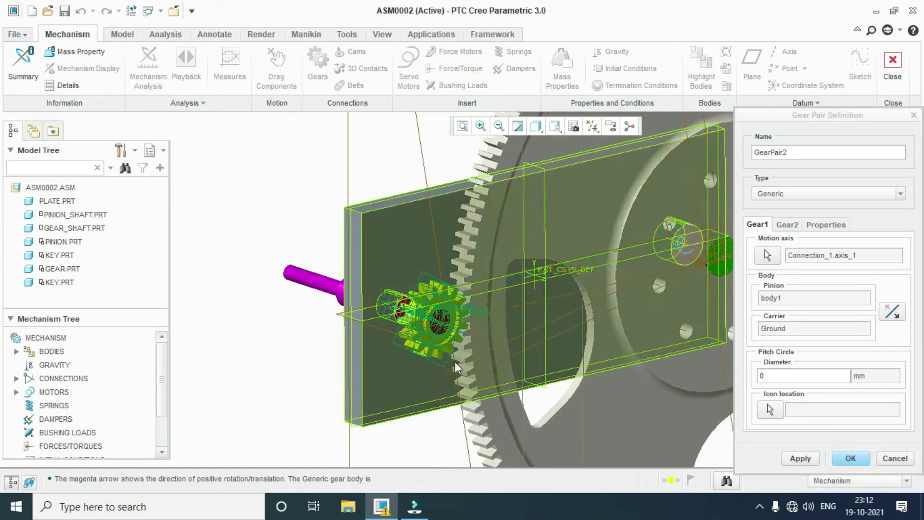
left_click(898, 312)
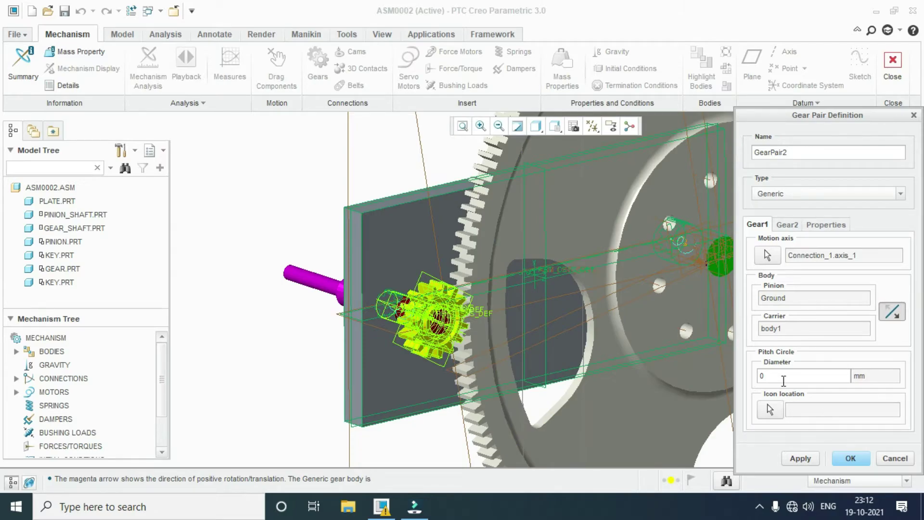
double_click(783, 378)
type("120")
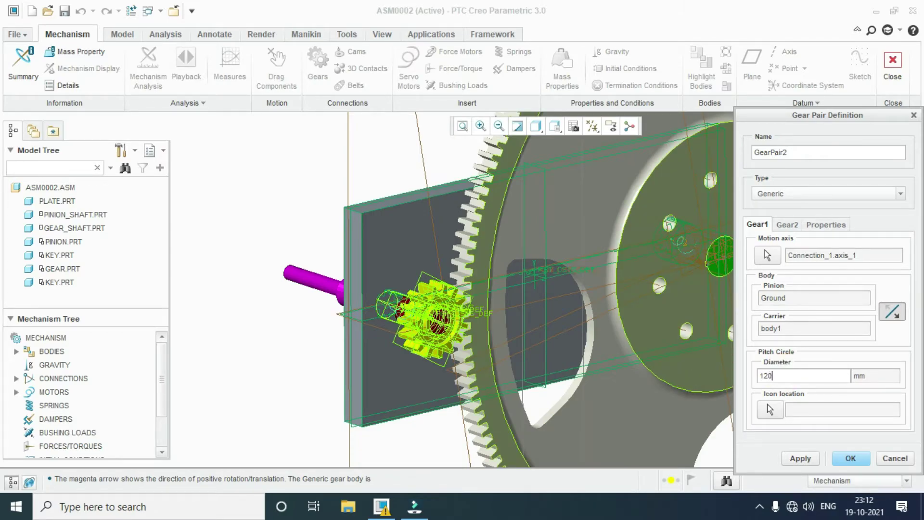
Define the second gear on the large gear axis with flipped bodies and 1200 mm diameter
left_click(791, 226)
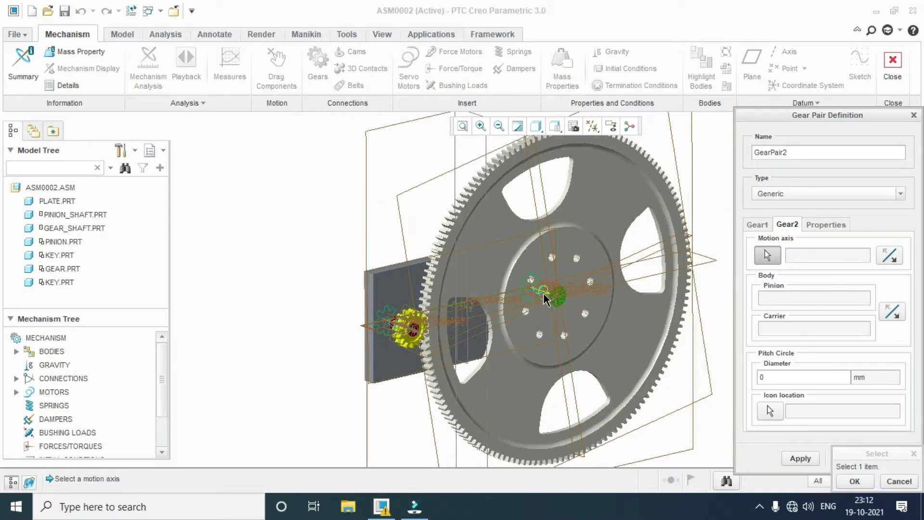
left_click(544, 300)
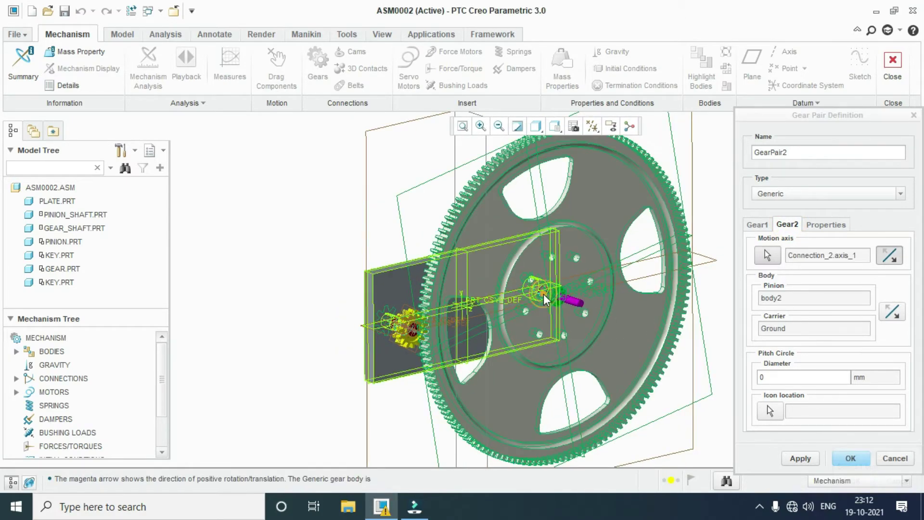
left_click(893, 311)
mouse_move(665, 368)
middle_mouse_down()
mouse_move(684, 374)
mouse_move(561, 378)
middle_mouse_up()
left_click(773, 378)
type("1200")
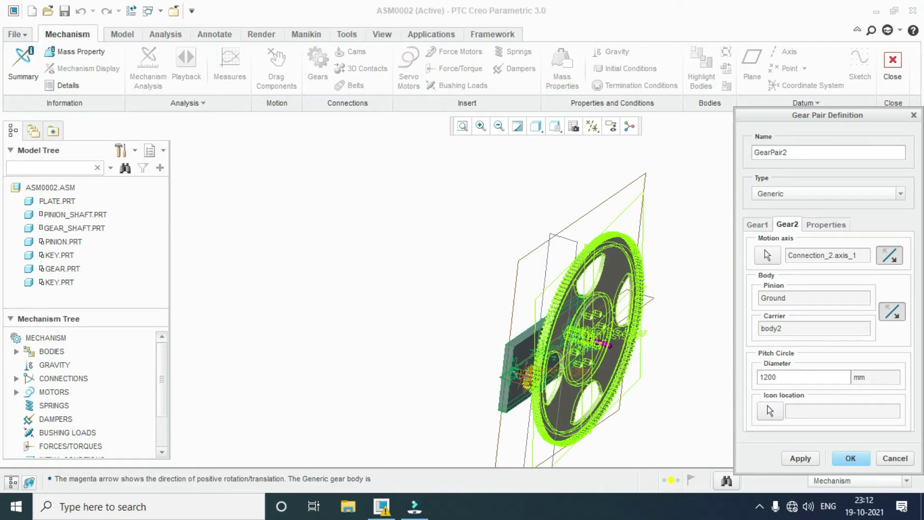
left_click(848, 458)
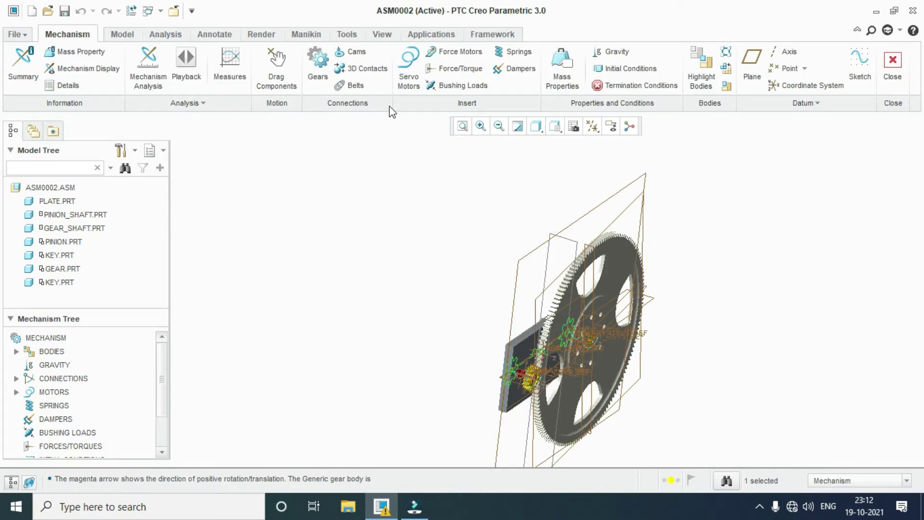
Create a servo motor driving the pinion's Connection_1.axis_1
left_click(408, 86)
scroll(542, 397, "down", 3)
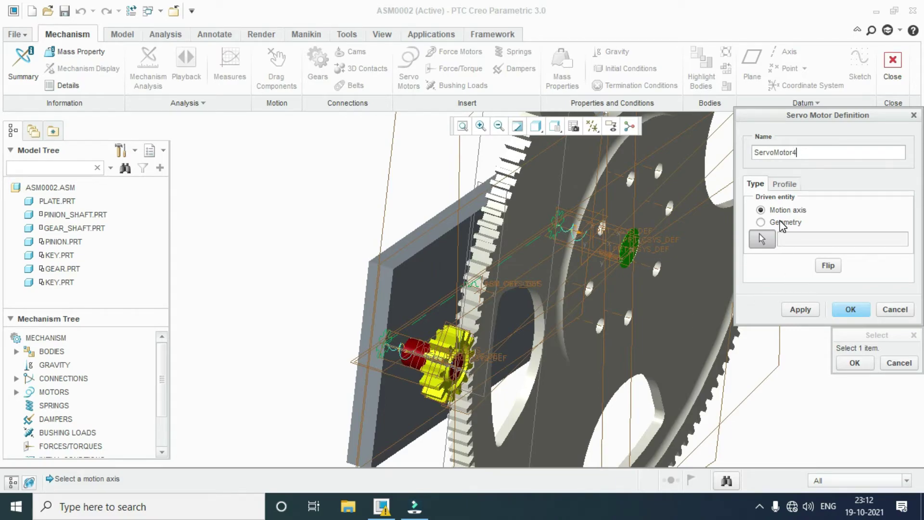
left_click(385, 354)
middle_click_drag(385, 354, 629, 356)
Give ServoMotor4 a constant Velocity profile with A = 50 deg/sec
left_click(785, 184)
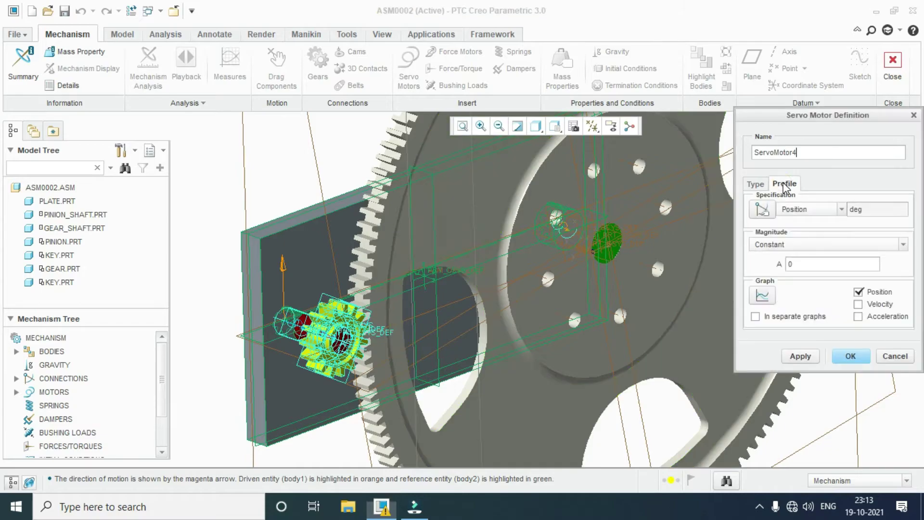
left_click(821, 209)
left_click(809, 234)
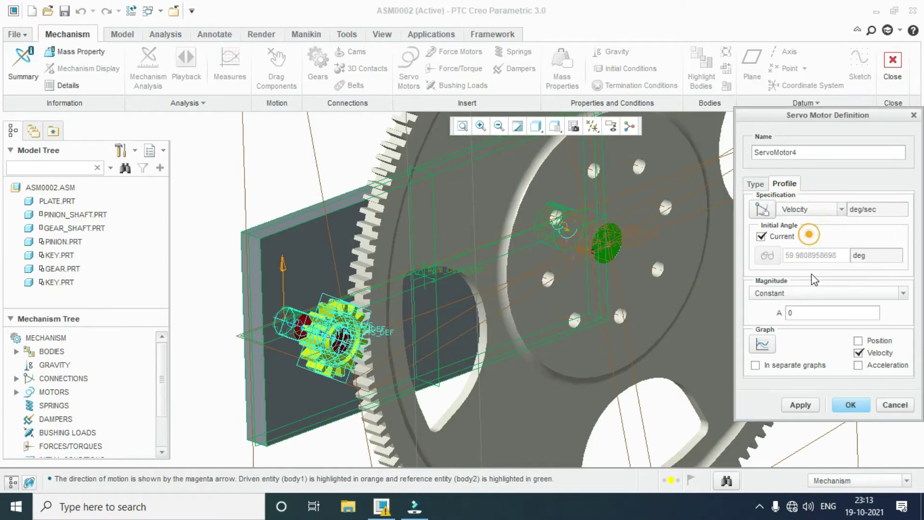
double_click(807, 312)
type("50")
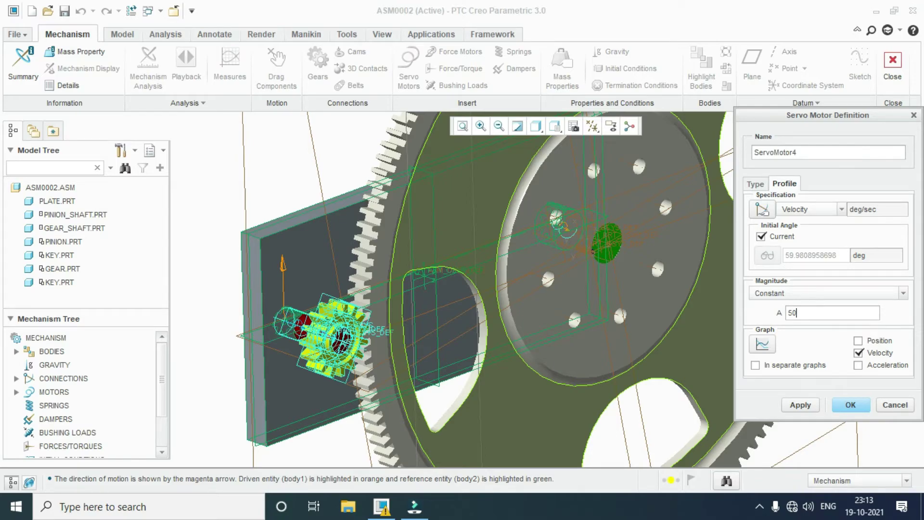
left_click(851, 405)
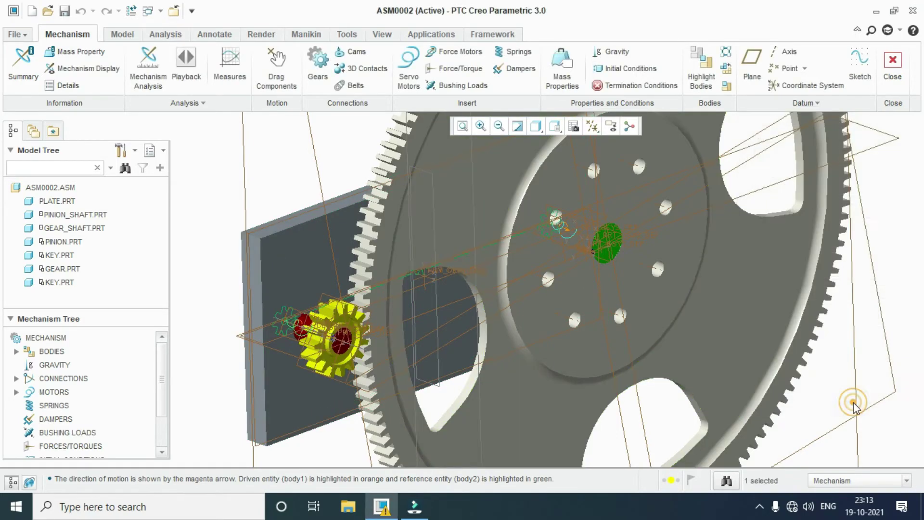
scroll(498, 299, "down", 1)
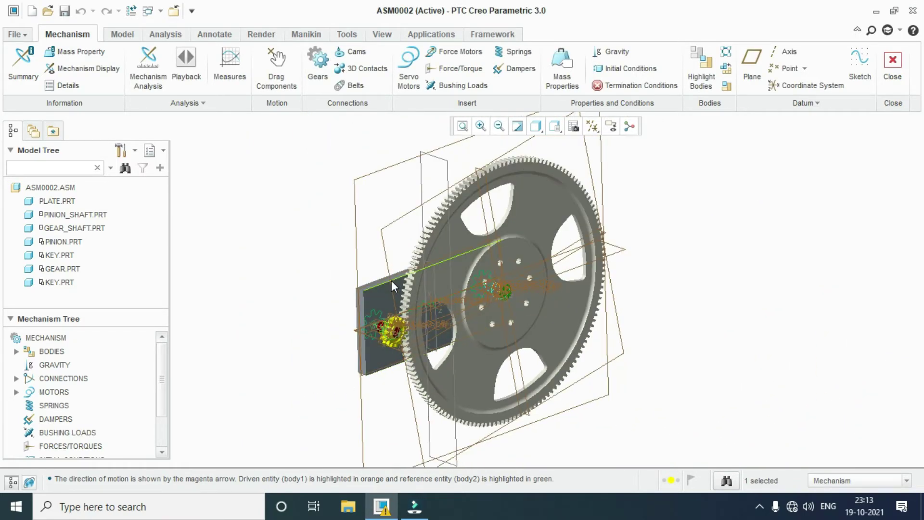
middle_click_drag(392, 280, 144, 394)
scroll(158, 372, "down", 3)
Create new position analysis AnalysisDefinition2 under ANALYSES and run it
left_click(57, 437)
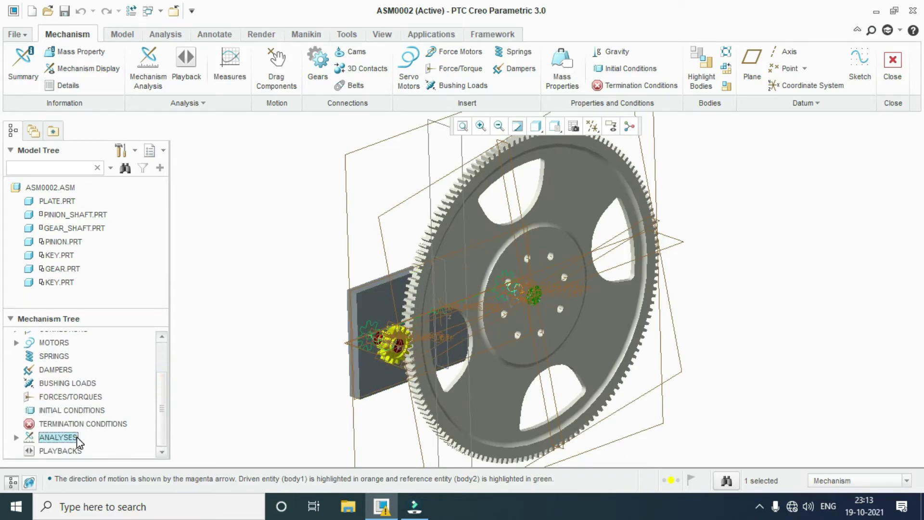
right_click(76, 439)
left_click(103, 446)
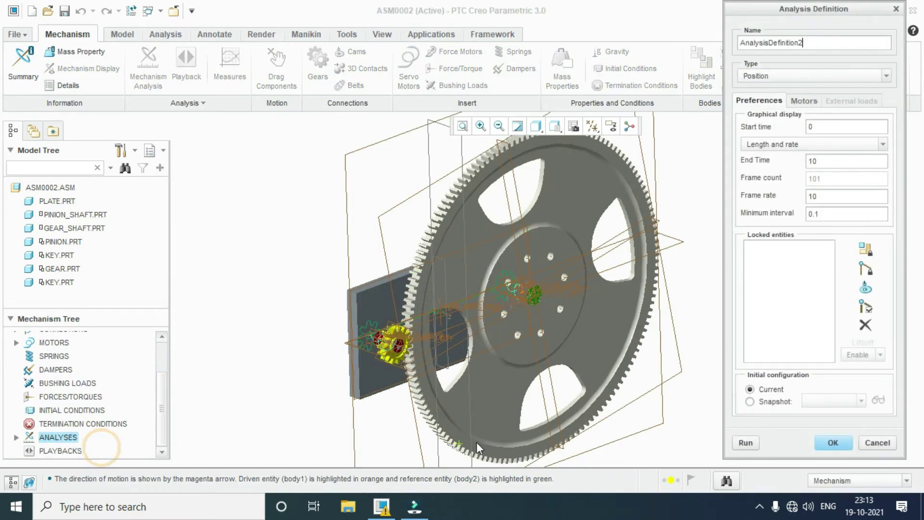
left_click(749, 443)
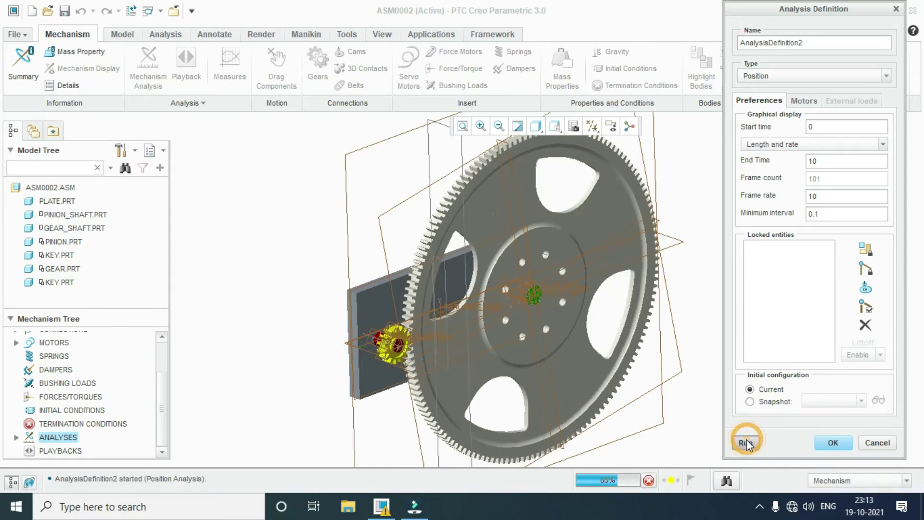
Hide all datum entities and rerun the analysis, overwriting the previous results
left_click(592, 127)
left_click(614, 144)
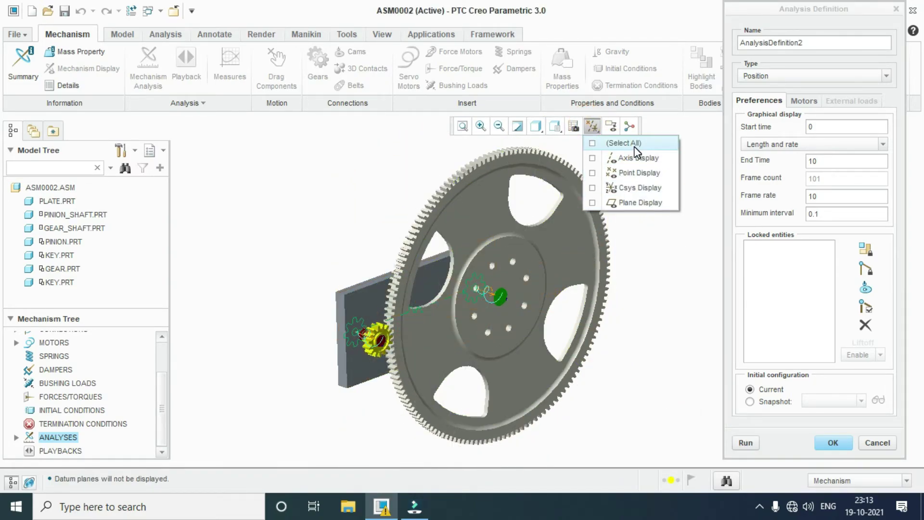
left_click(654, 240)
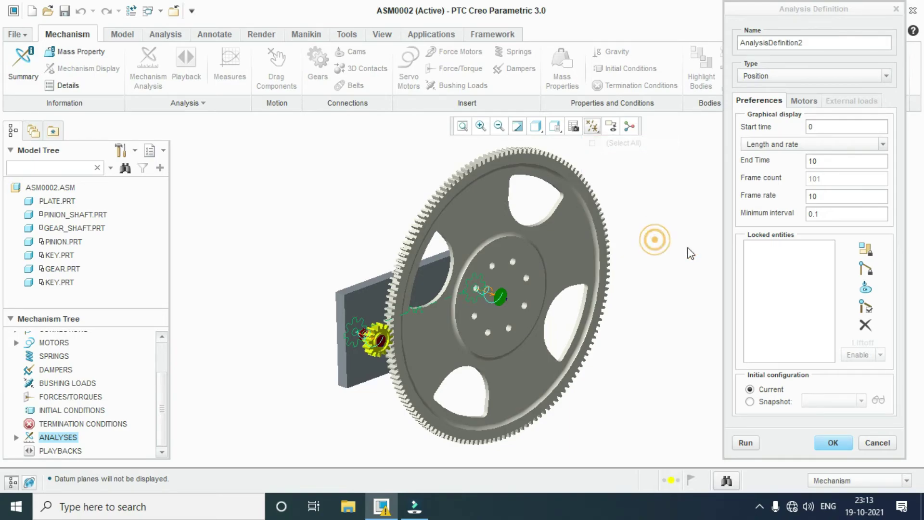
left_click(746, 443)
left_click(406, 293)
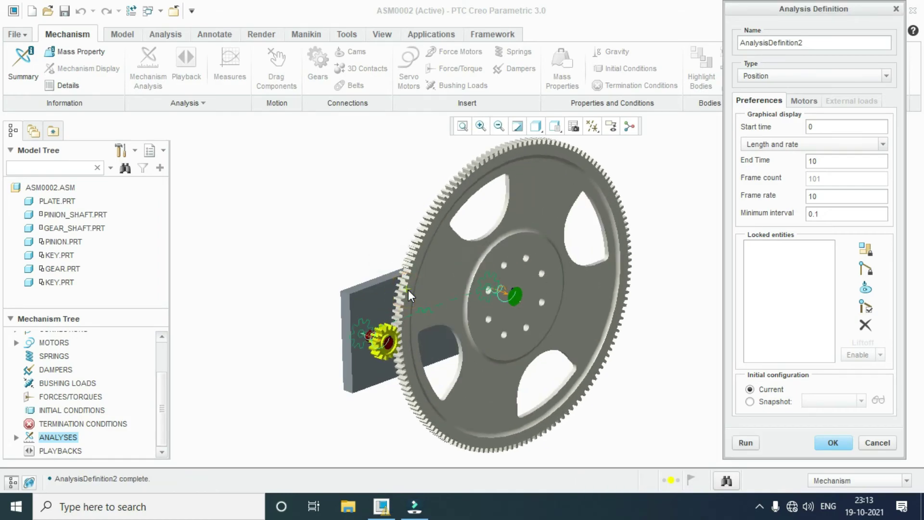
scroll(370, 236, "down", 2)
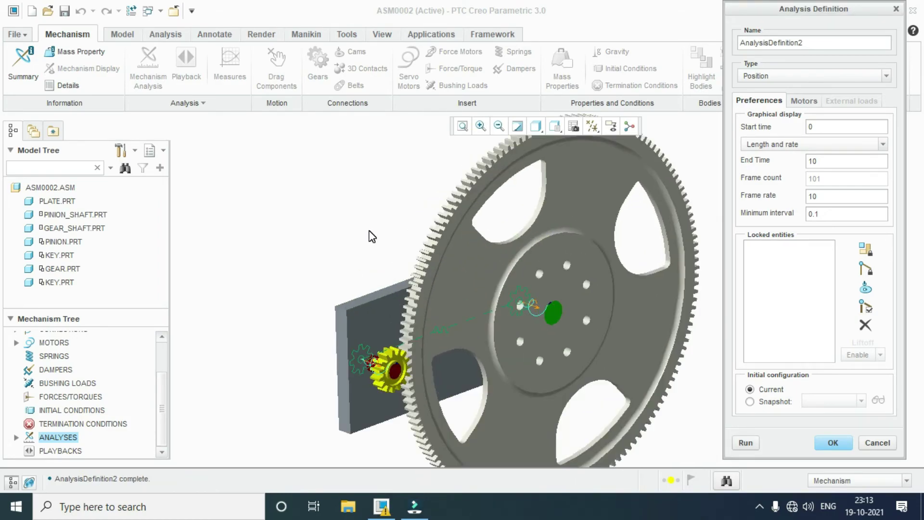
scroll(371, 236, "down", 2)
type("50")
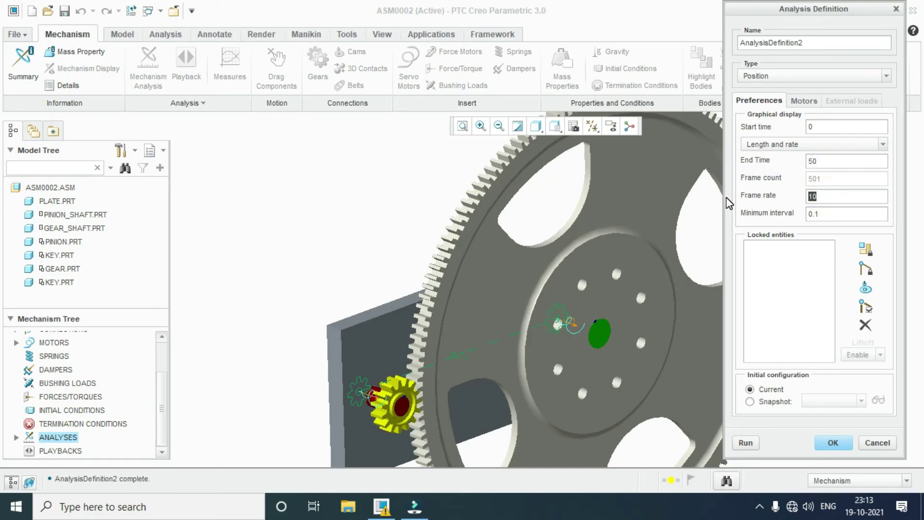
Run AnalysisDefinition2 with end time 50, overwriting the earlier results
key("Return")
left_click(746, 443)
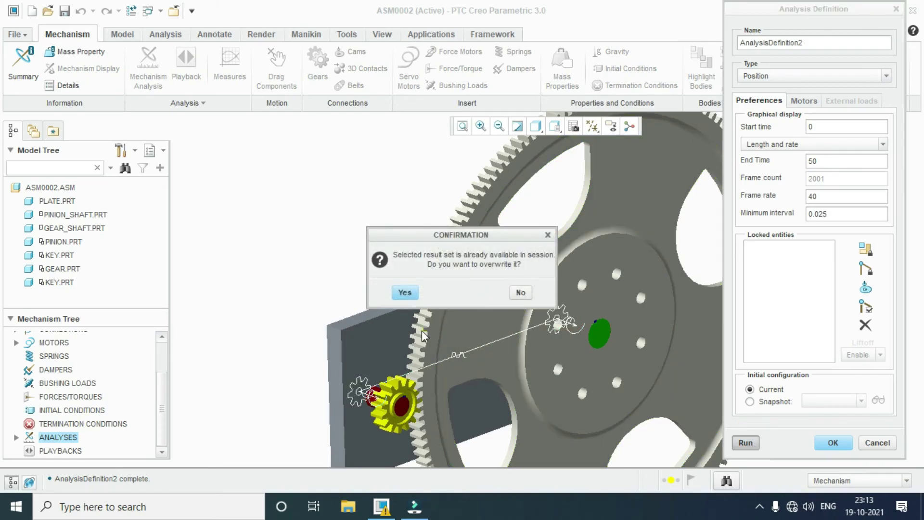
left_click(404, 292)
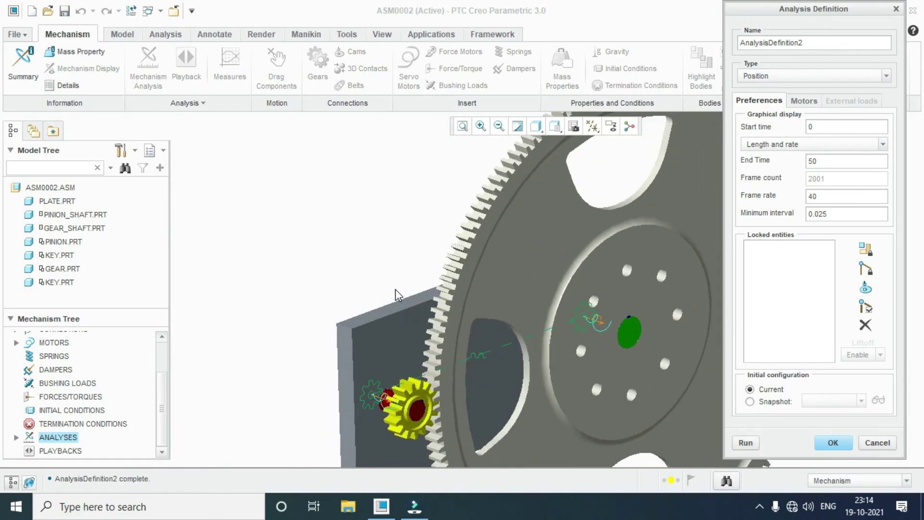
Rerun AnalysisDefinition2 at frame rate 40, overwriting the stored results again
scroll(361, 262, "up", 3)
scroll(510, 311, "up", 2)
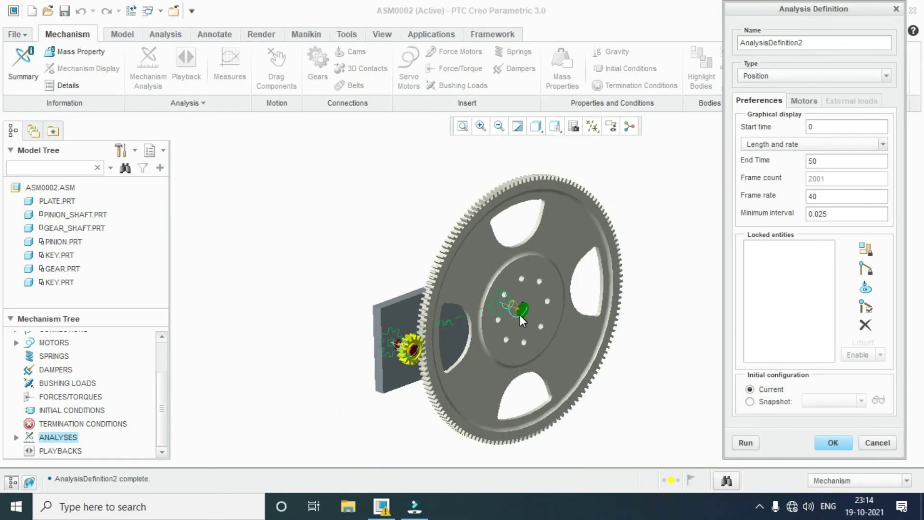
left_click(738, 443)
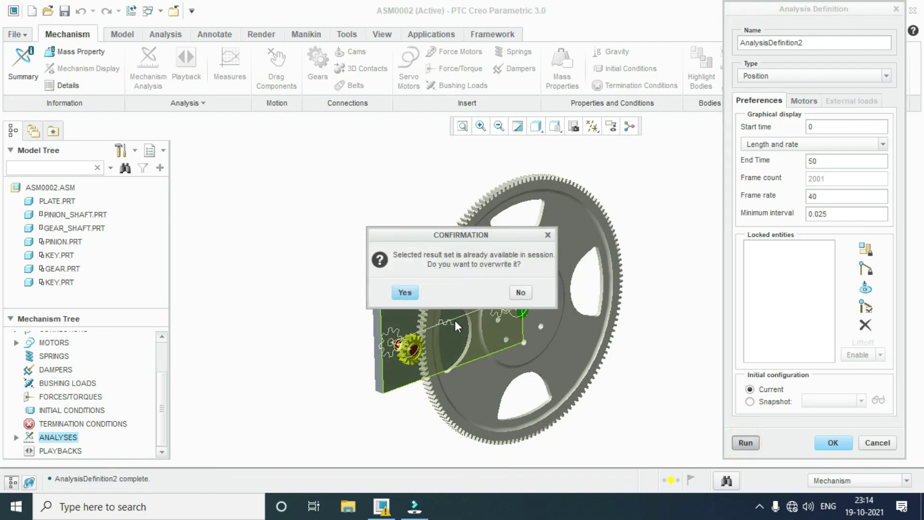
left_click(406, 294)
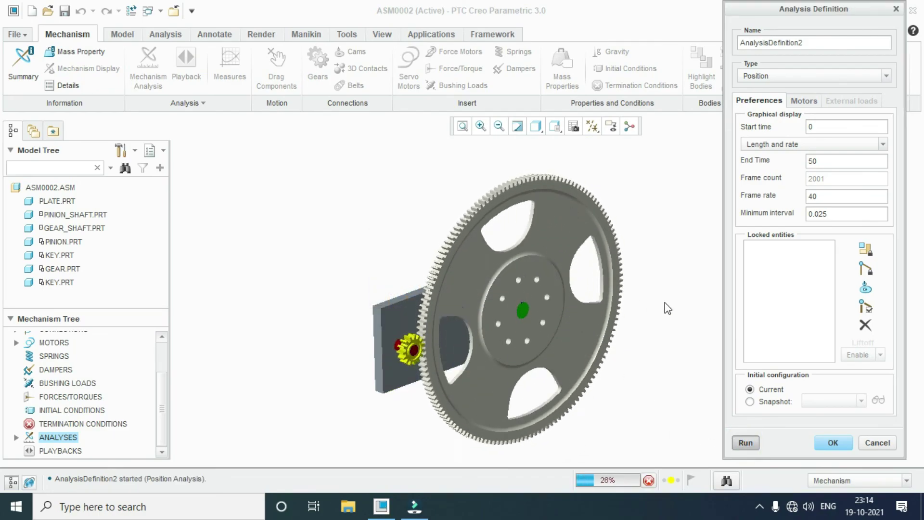